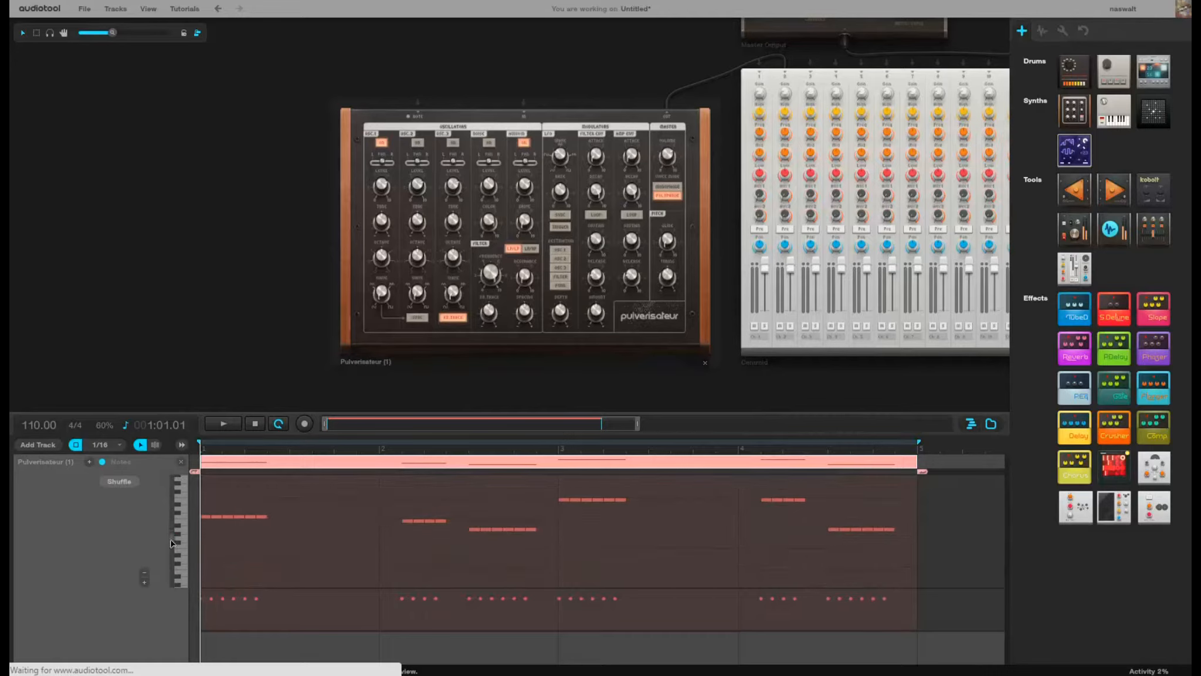
Step: Play the Pulverisateur note region briefly, collapse its note editor and inspect the region on the timeline
left_click(224, 426)
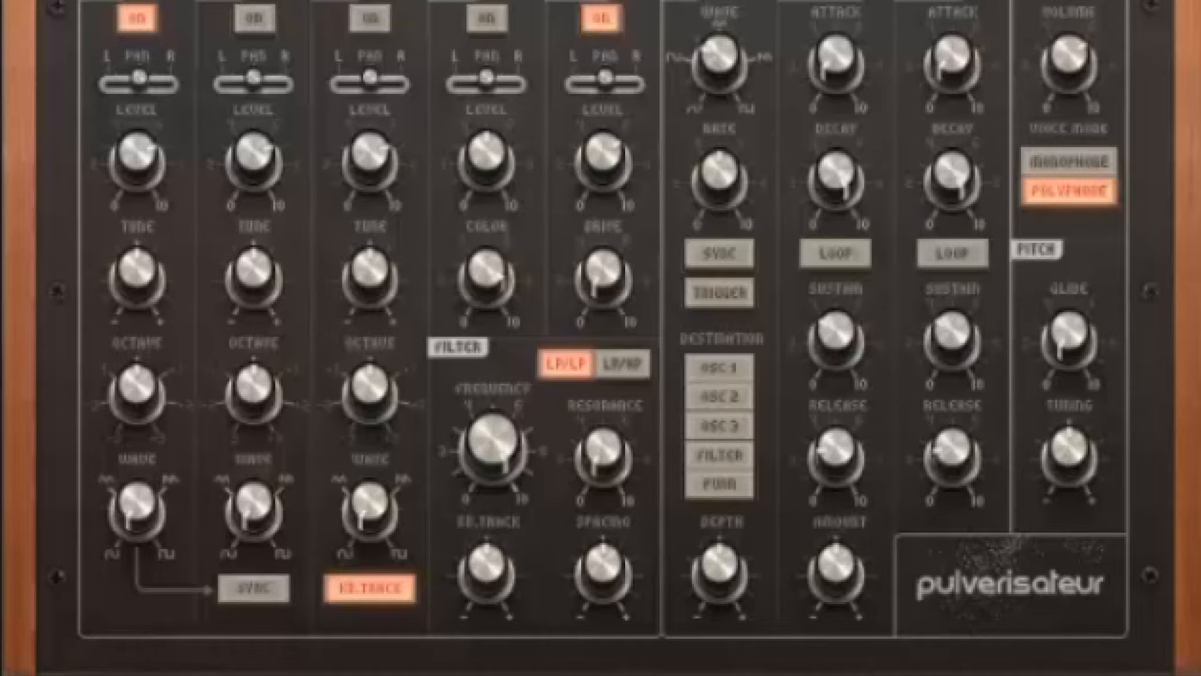
left_click(251, 463)
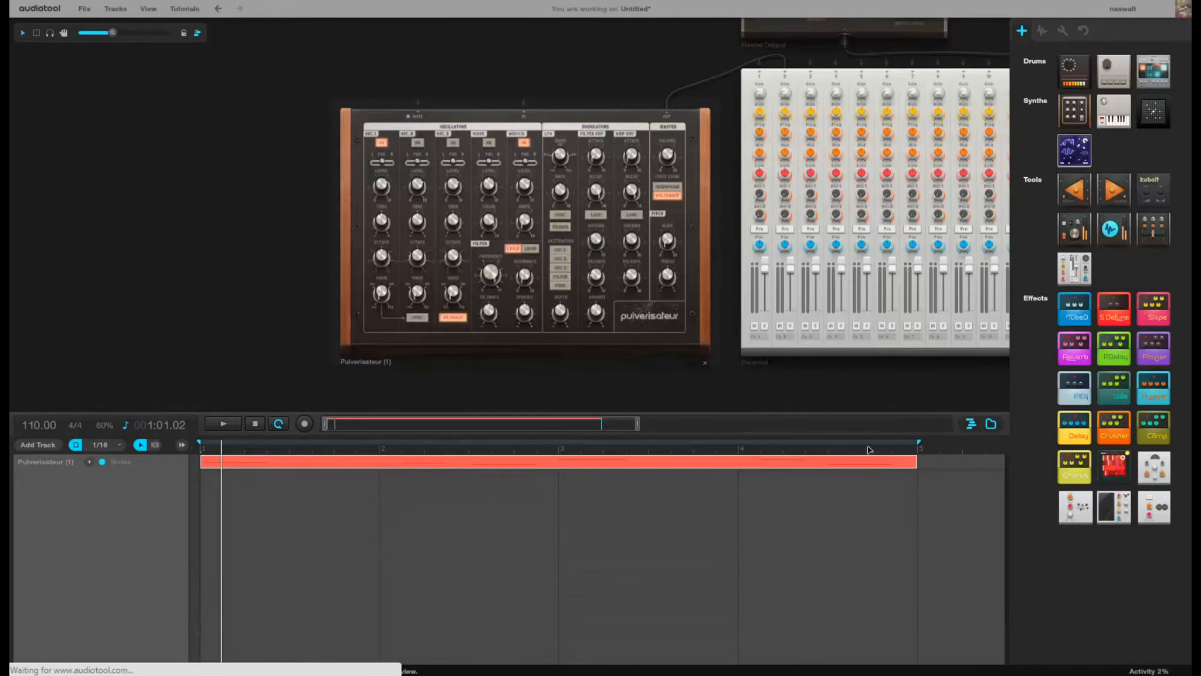
left_click(278, 426)
mouse_move(919, 441)
left_mouse_down()
mouse_move(607, 463)
mouse_move(892, 455)
left_mouse_up()
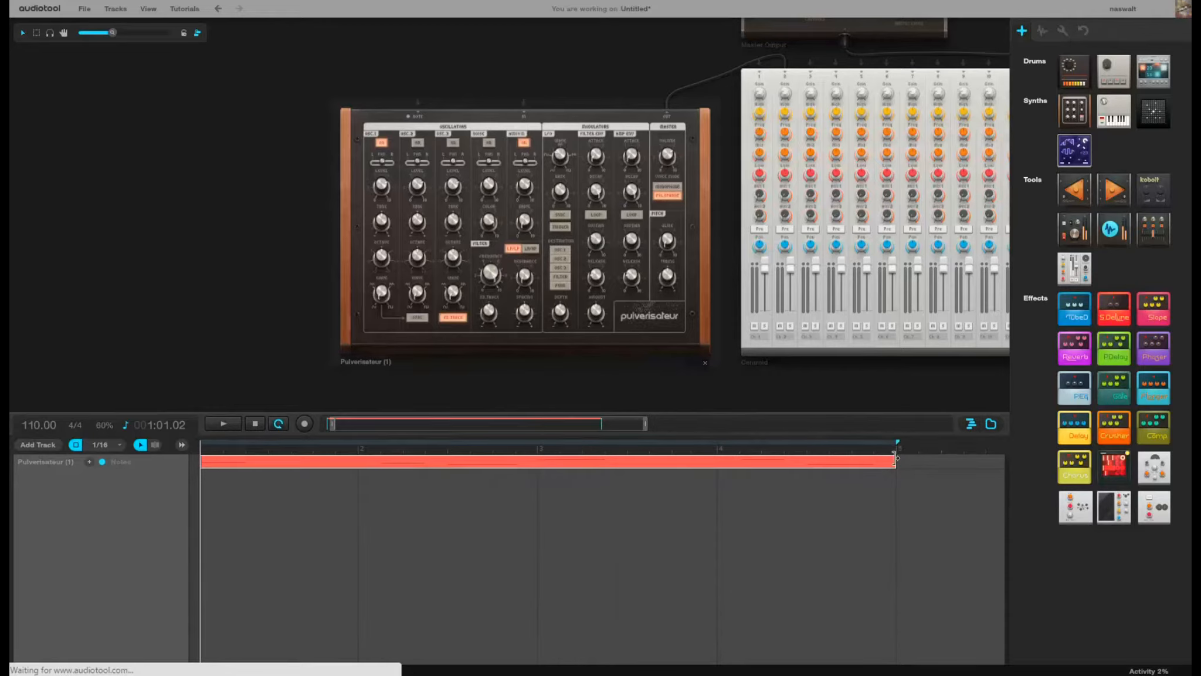
left_click_drag(899, 462, 830, 554)
left_click_drag(931, 548, 858, 486)
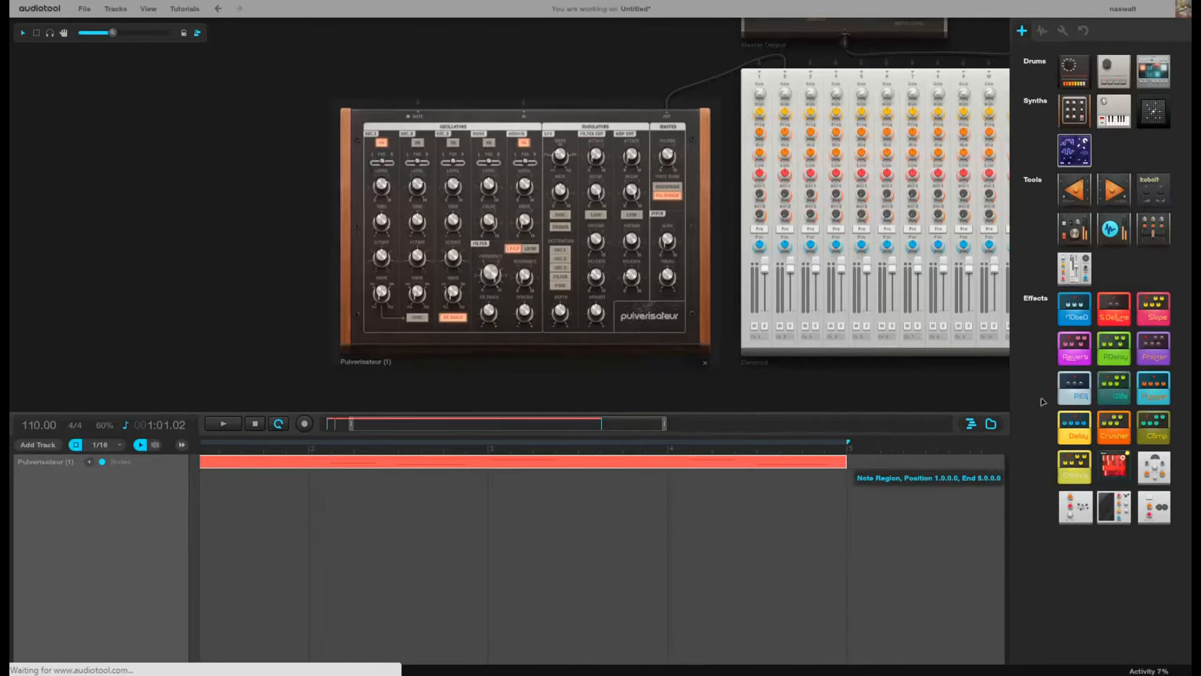
left_click_drag(1082, 116, 697, 210)
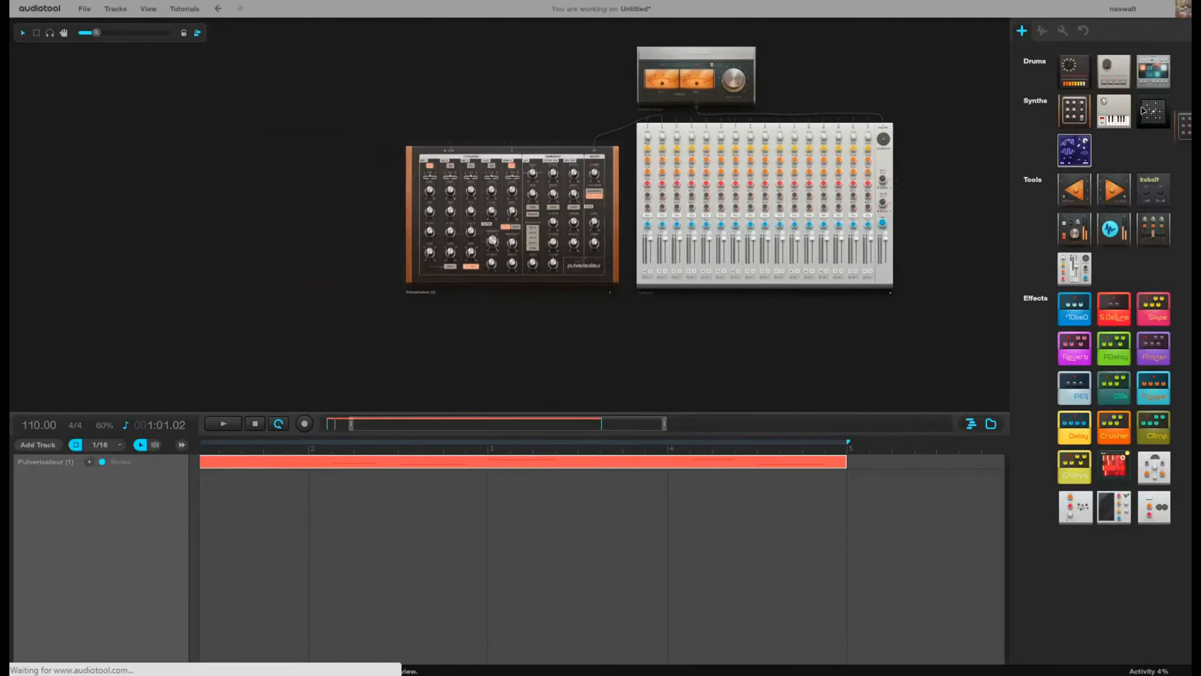
left_click(14, 1)
left_click(216, 200)
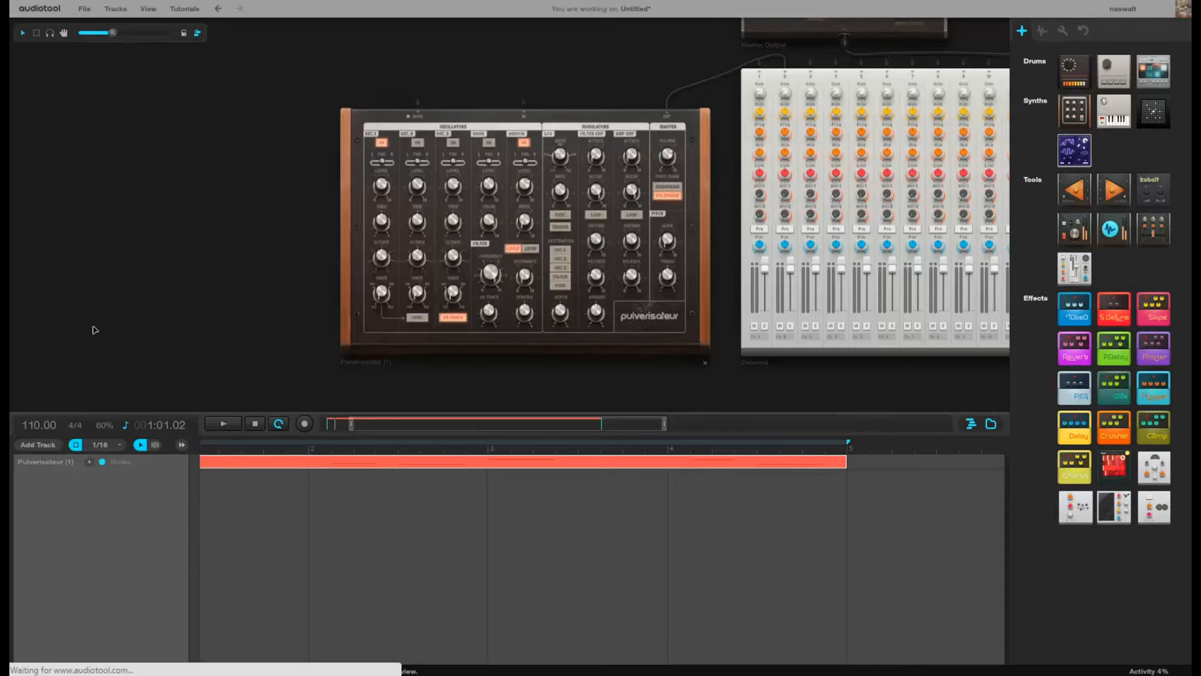
Step: Try adding three stacked notes in the empty part of bar 1 of the Pulverisateur region and undo them
double_click(237, 465)
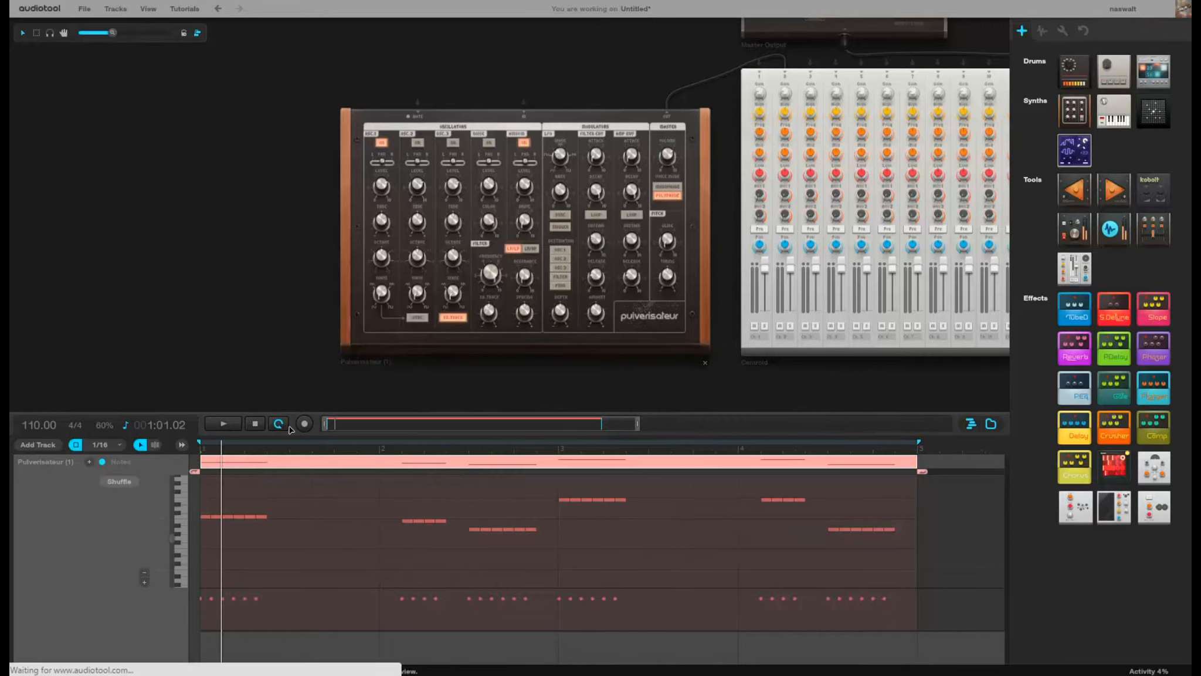
left_click(255, 423)
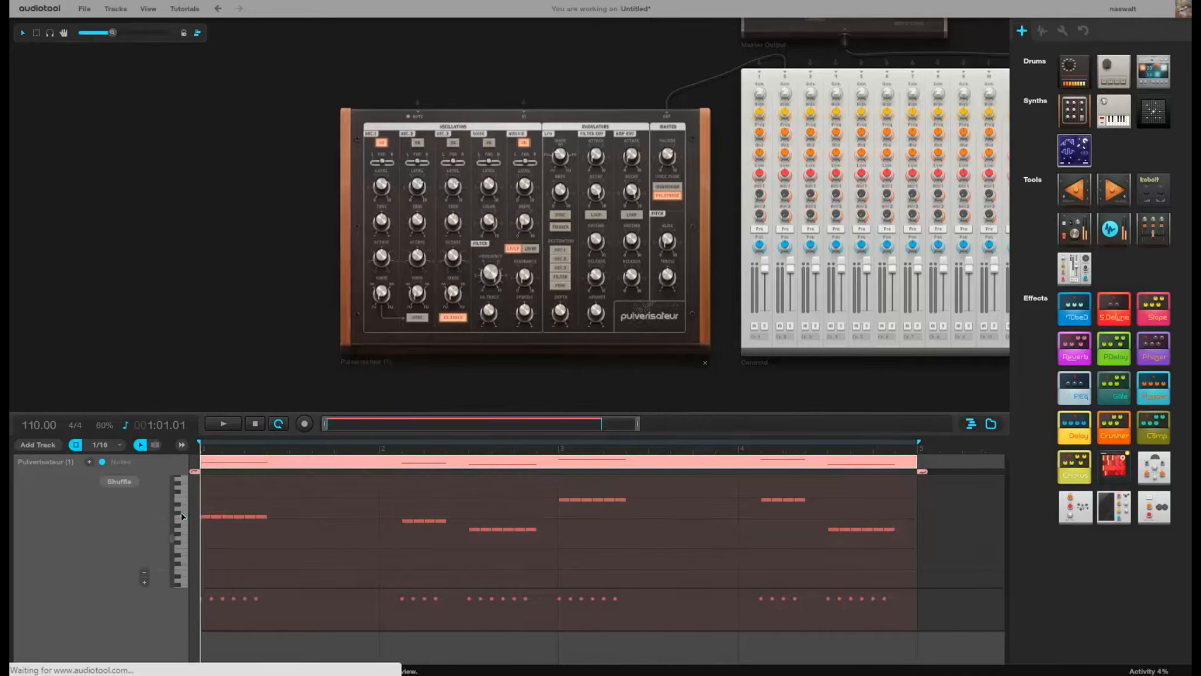
left_click(305, 515)
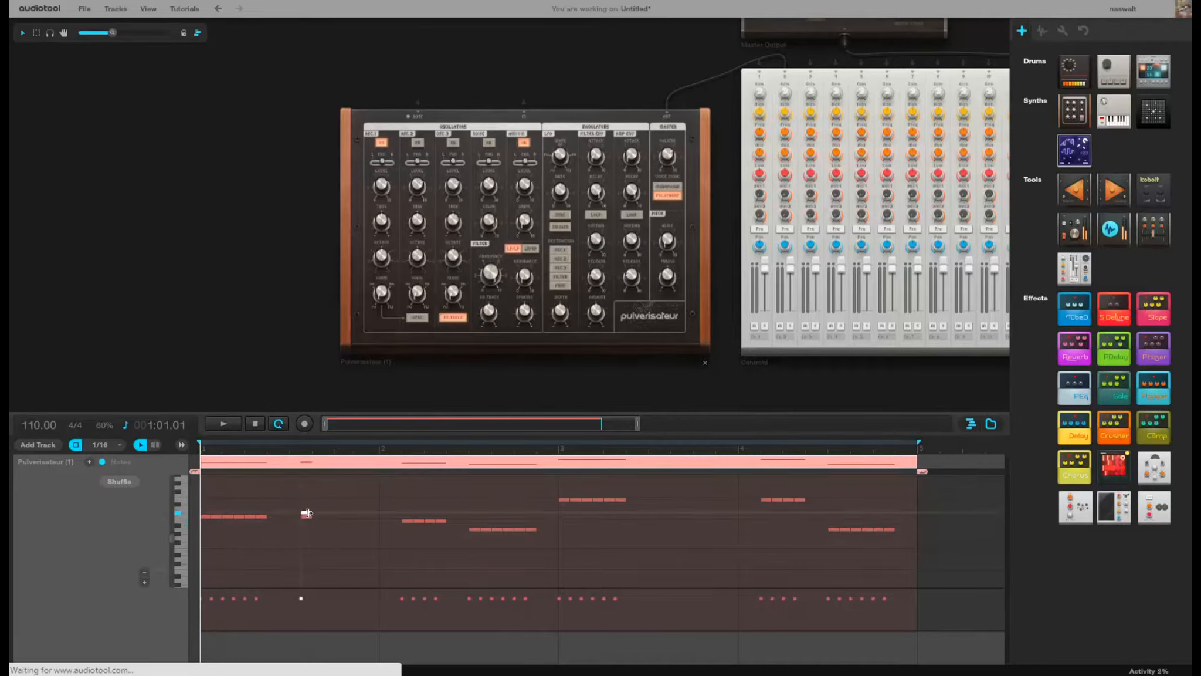
double_click(305, 508)
double_click(305, 500)
key("ctrl+z")
key("ctrl+z")
key("ctrl+z")
key("ctrl+z")
Step: Draw one long test note across the empty part of bar 1 and delete it
left_click(113, 446)
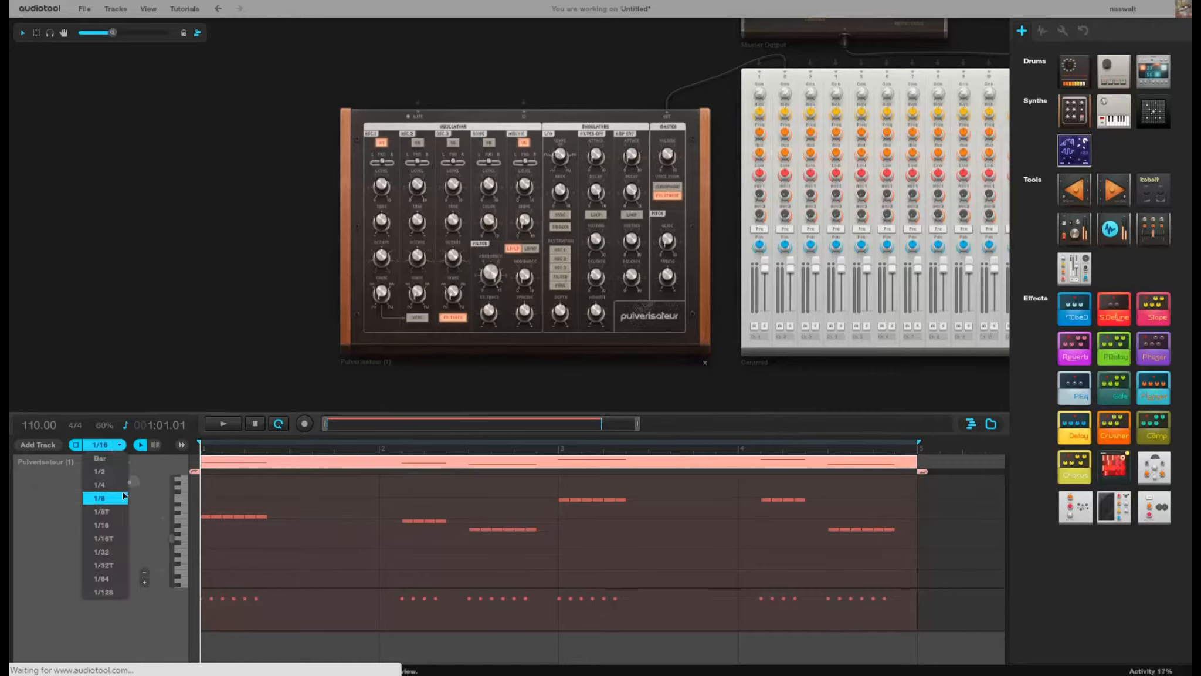
left_click_drag(278, 513, 391, 513)
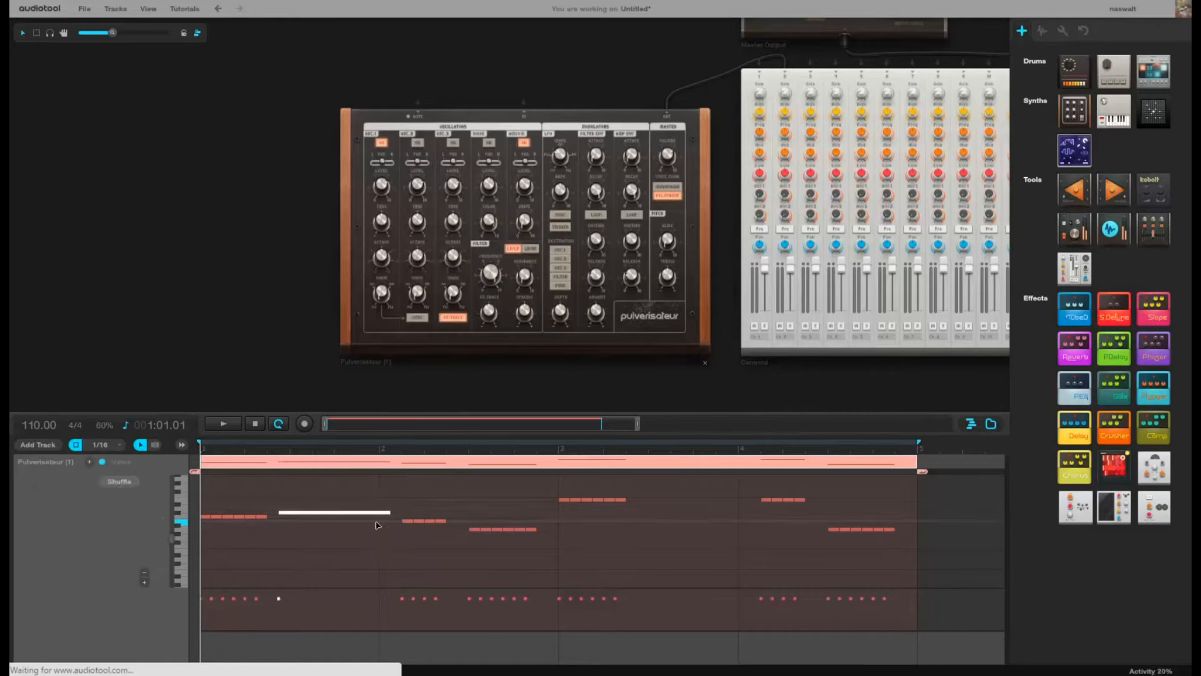
key("Delete")
Step: Set the timeline snap to 1/4 and collapse the Pulverisateur region's note editor
left_click(292, 517)
mouse_move(293, 518)
left_mouse_down()
mouse_move(330, 510)
mouse_move(309, 511)
left_mouse_up()
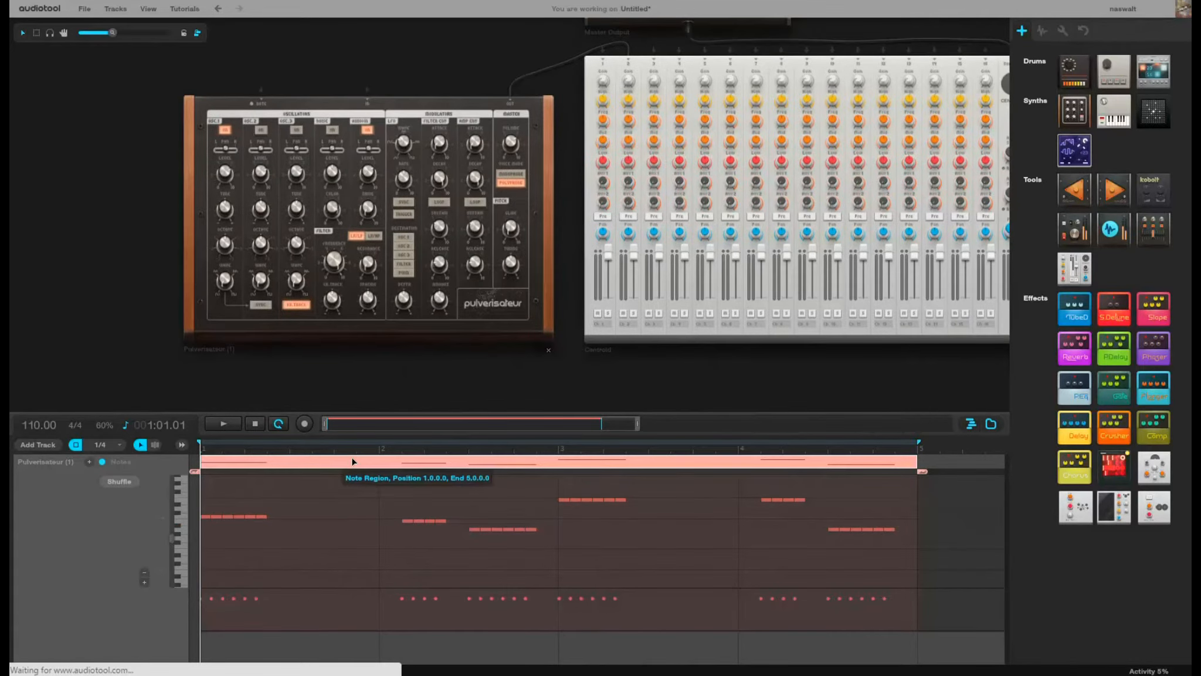
double_click(353, 461)
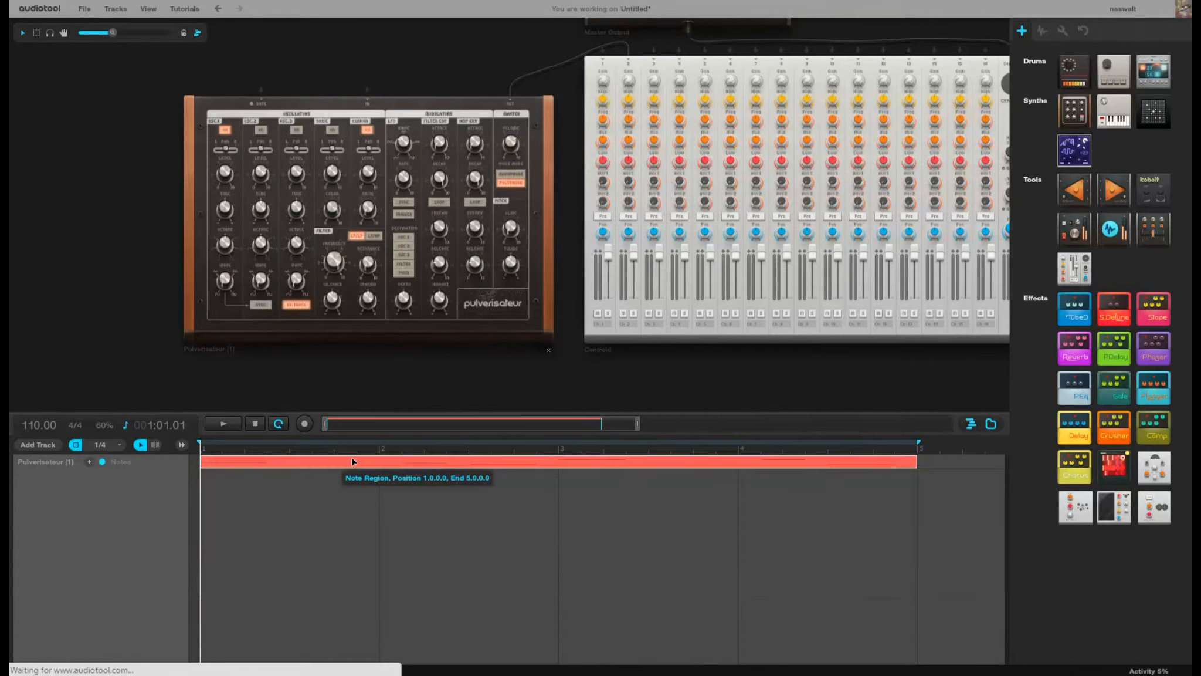
Step: Set the project tempo to 106 BPM
double_click(35, 424)
type("110")
key("Return")
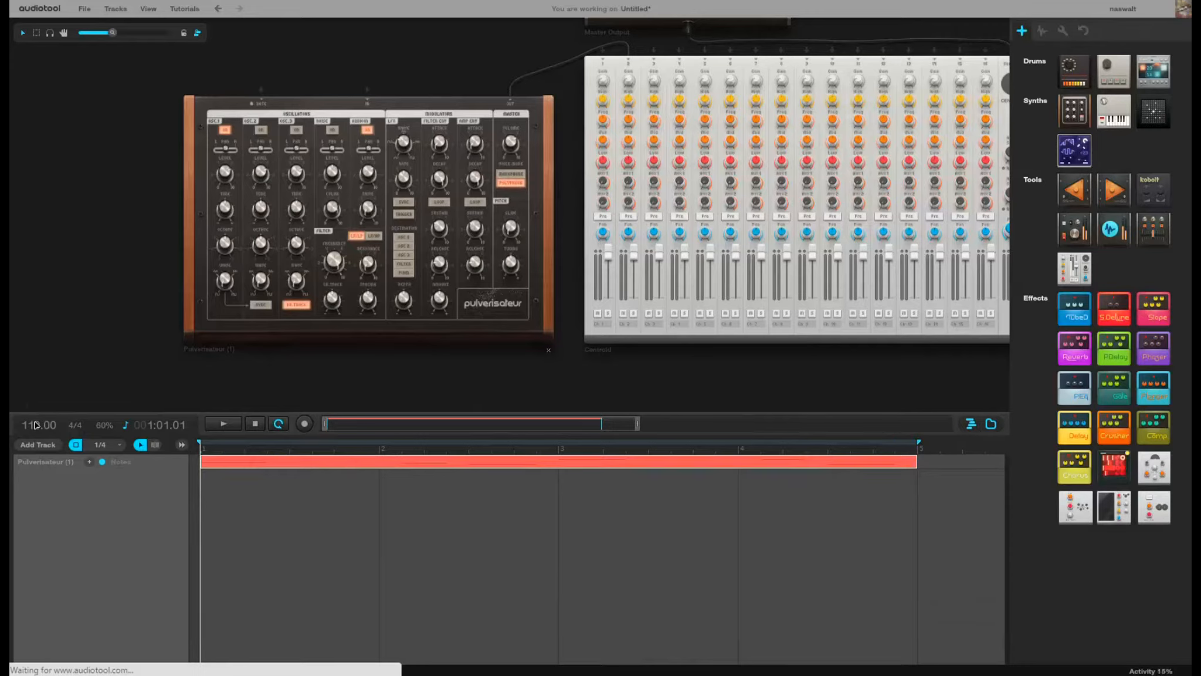
double_click(35, 425)
type("100")
key("Return")
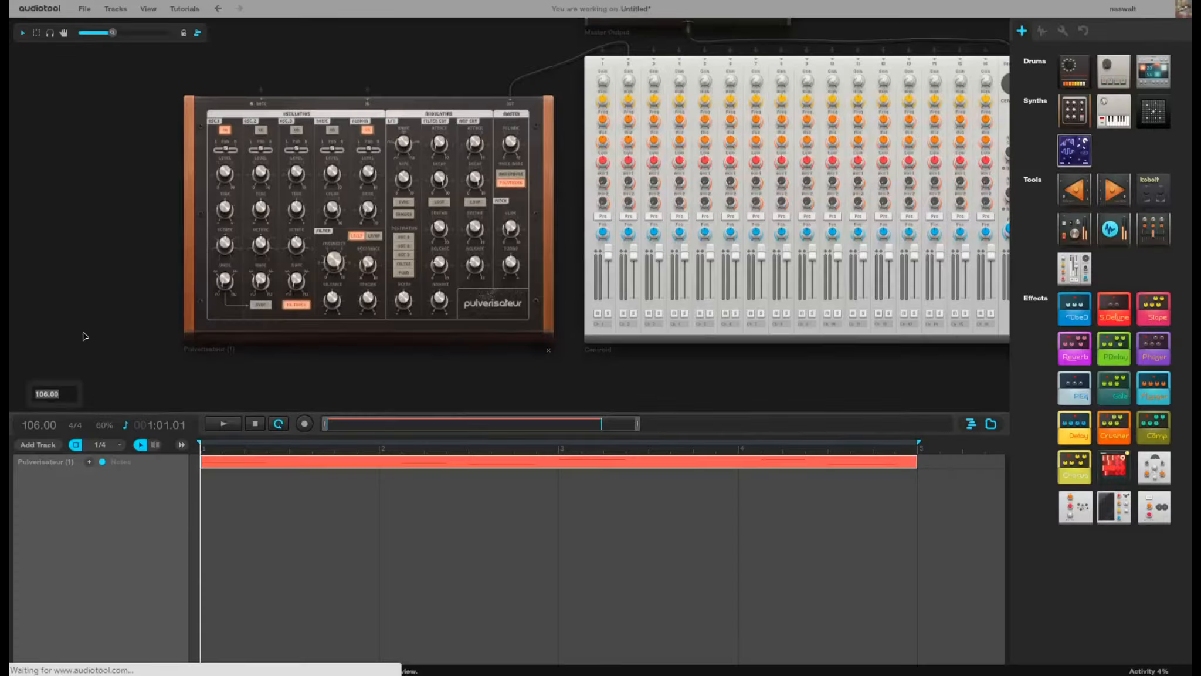
Step: Switch on oscillators 2 and 3 of the Pulverisateur
left_click_drag(99, 254, 277, 277)
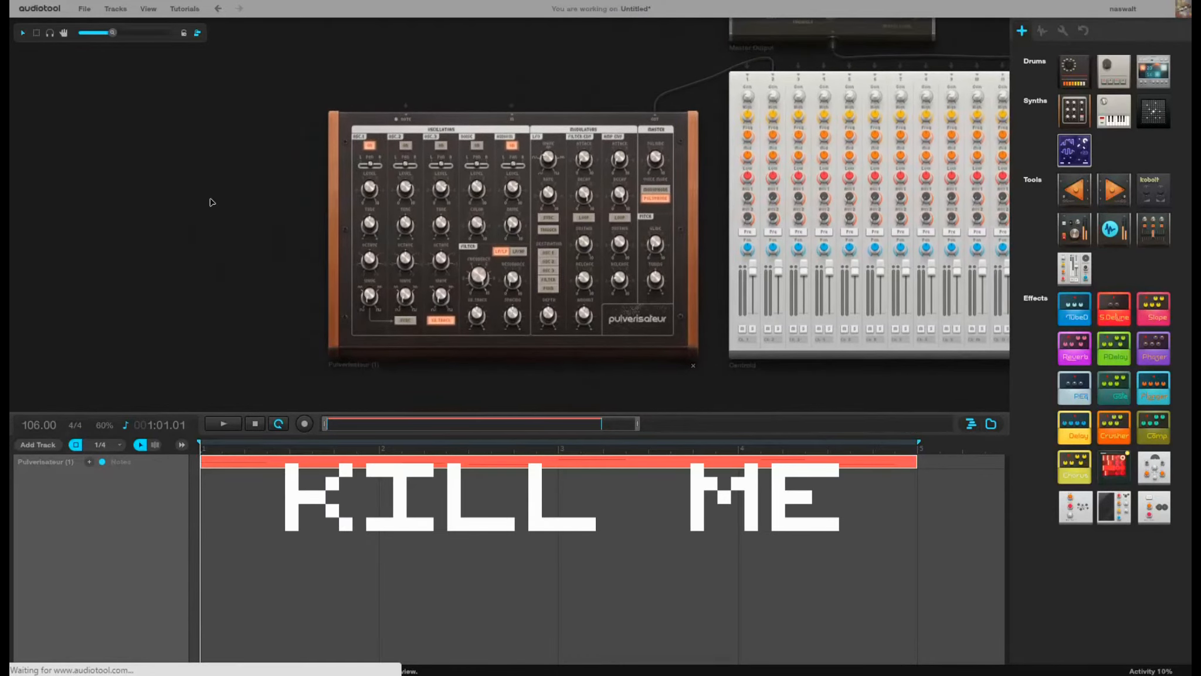
left_click_drag(113, 33, 230, 99)
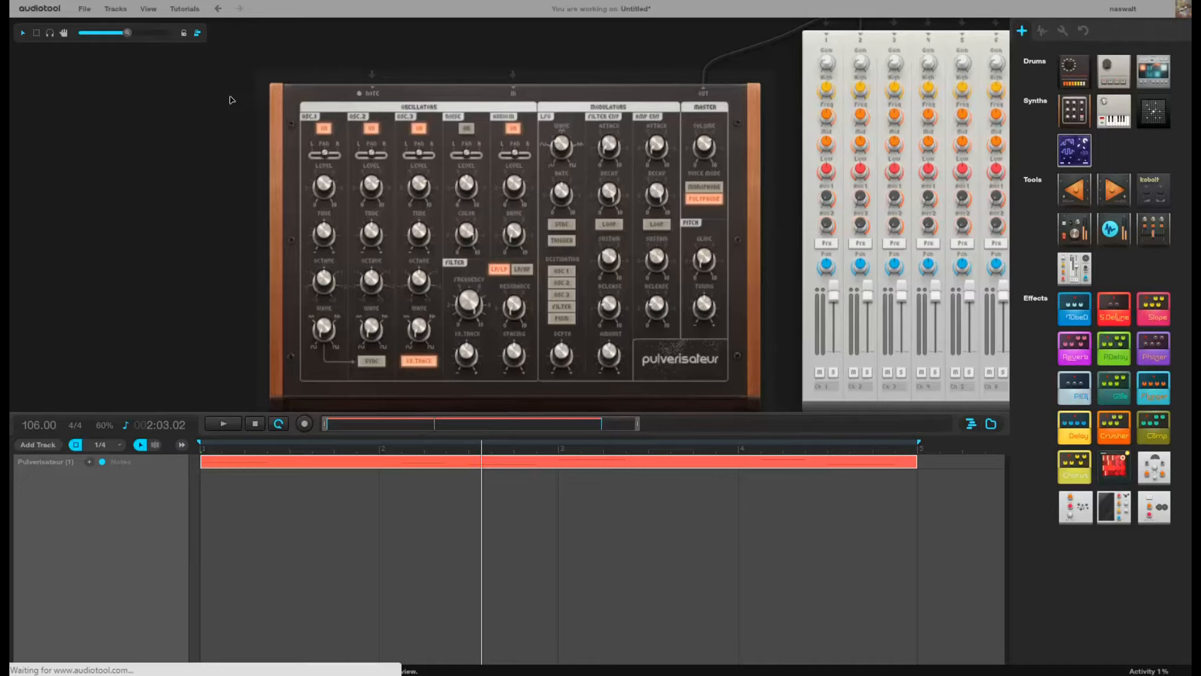
left_click_drag(128, 39, 182, 38)
left_click_drag(61, 159, 102, 88)
Step: Lower oscillator 1's octave by a large amount and oscillator 2's octave slightly, keeping oscillator 1's tune centred
left_click_drag(255, 181, 256, 184)
double_click(245, 185)
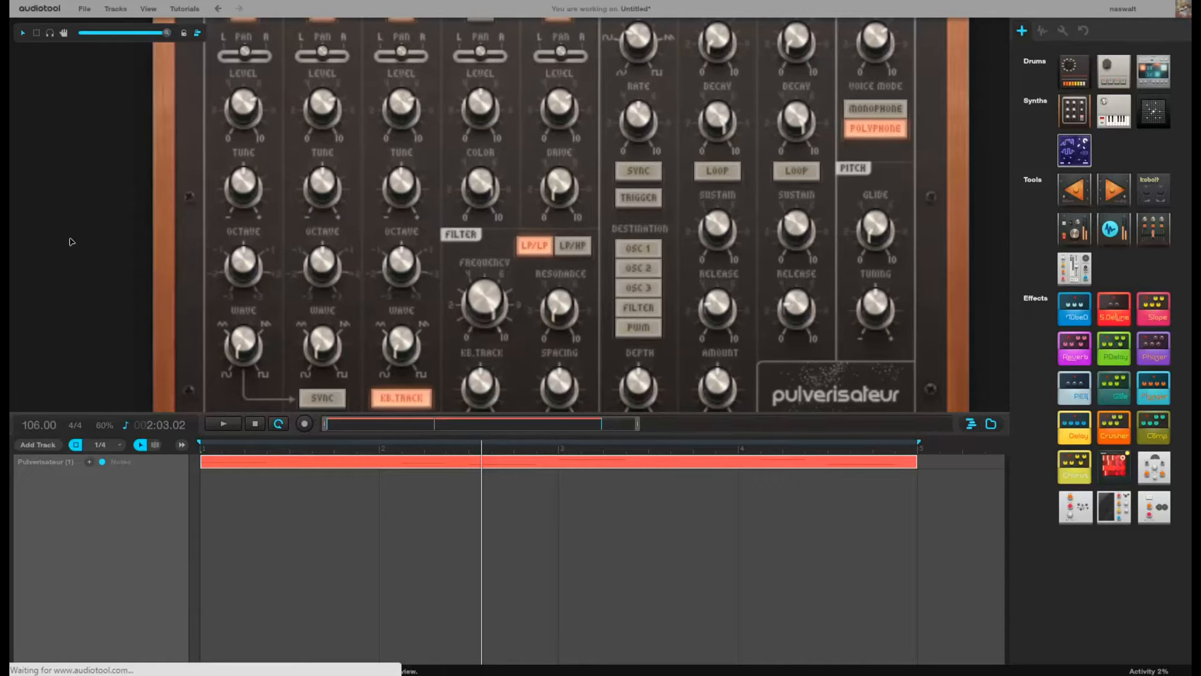
left_click_drag(242, 265, 245, 417)
left_click_drag(320, 271, 312, 278)
Step: Raise the waveform settings of oscillators 2 and 3, leaving oscillator 1's waveform at 0%
mouse_move(238, 341)
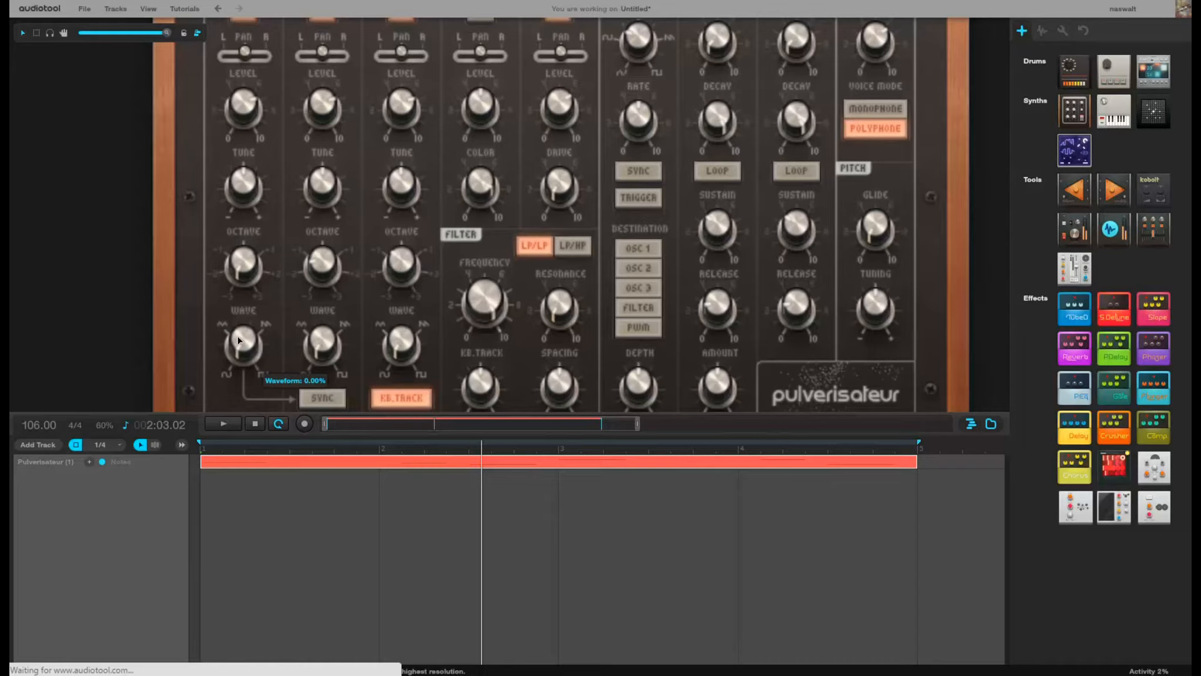
mouse_move(325, 349)
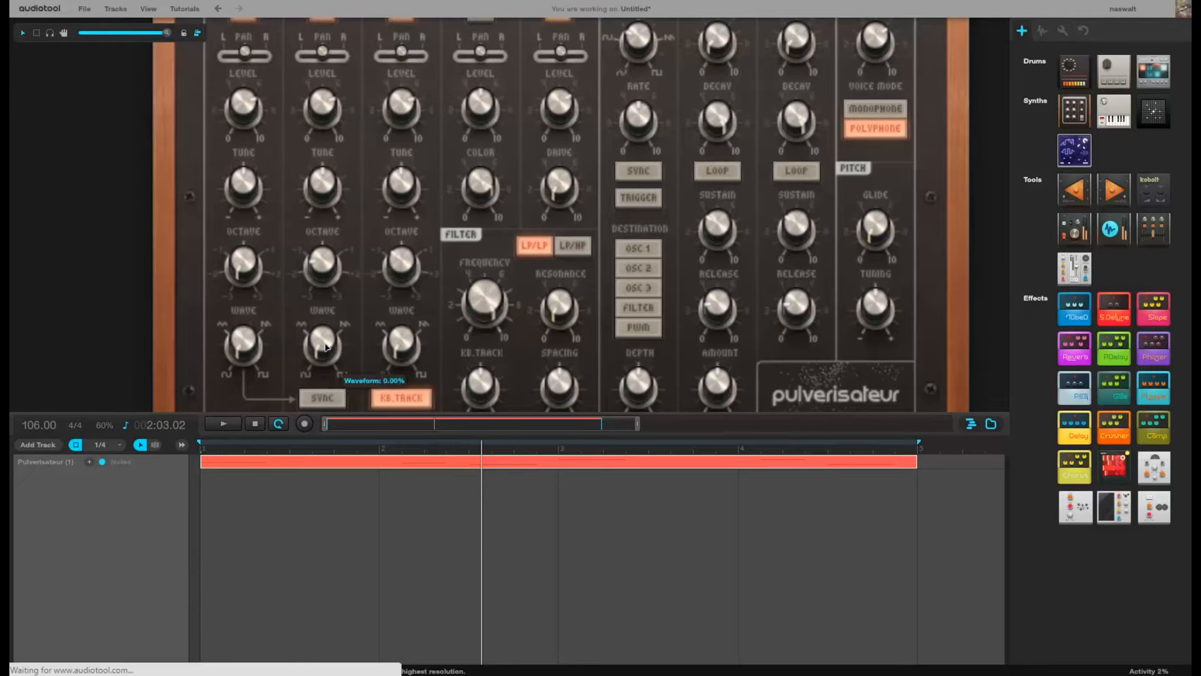
left_click_drag(325, 347, 349, 110)
mouse_move(402, 348)
left_click_drag(402, 348, 415, 141)
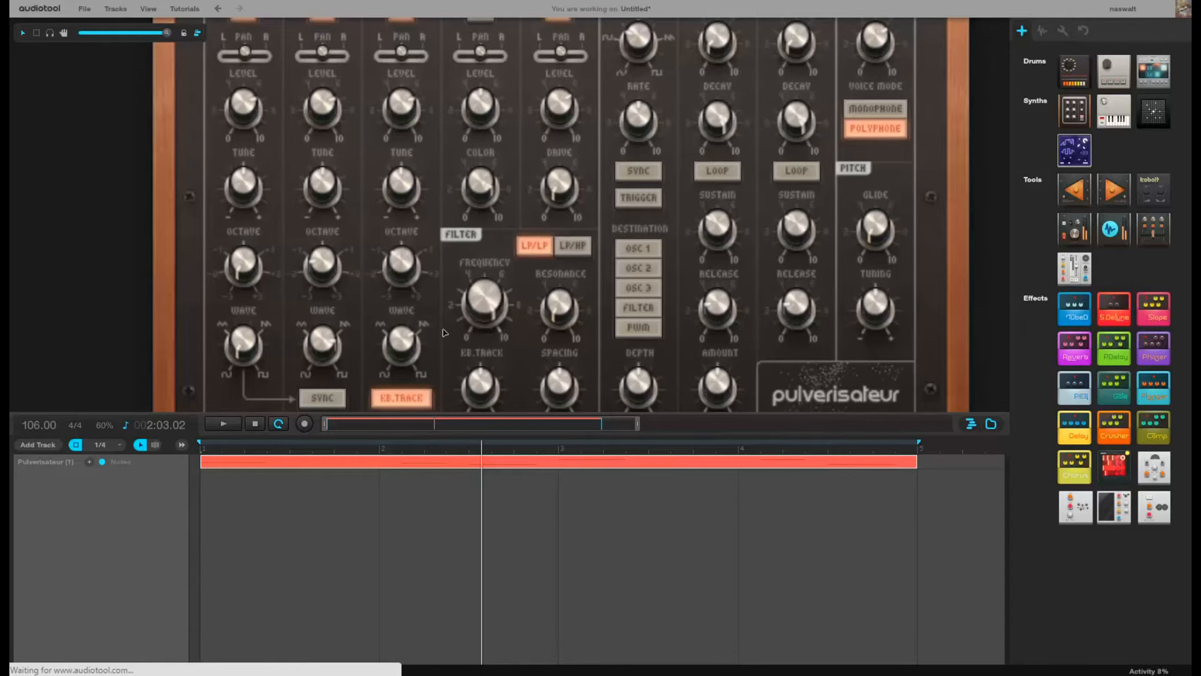
Step: Set the Pulverisateur's filter frequency to 0%
left_click_drag(14, 236, 10, 201)
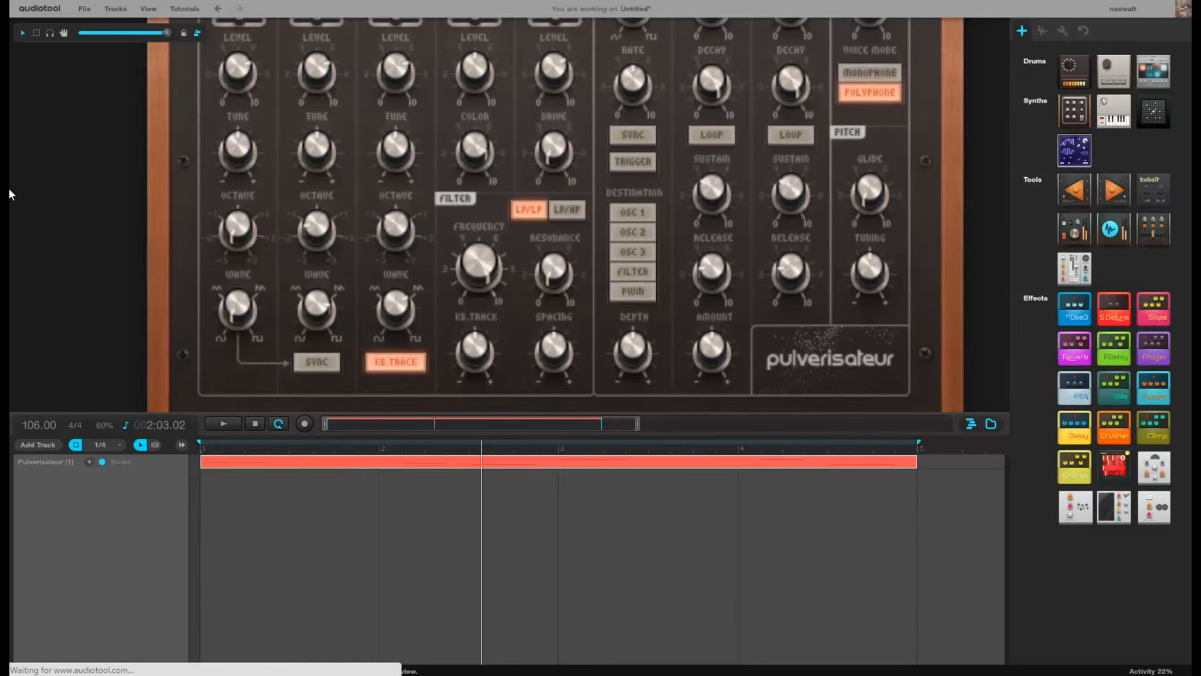
left_click_drag(102, 200, 9, 189)
mouse_move(384, 262)
left_click_drag(384, 266, 389, 617)
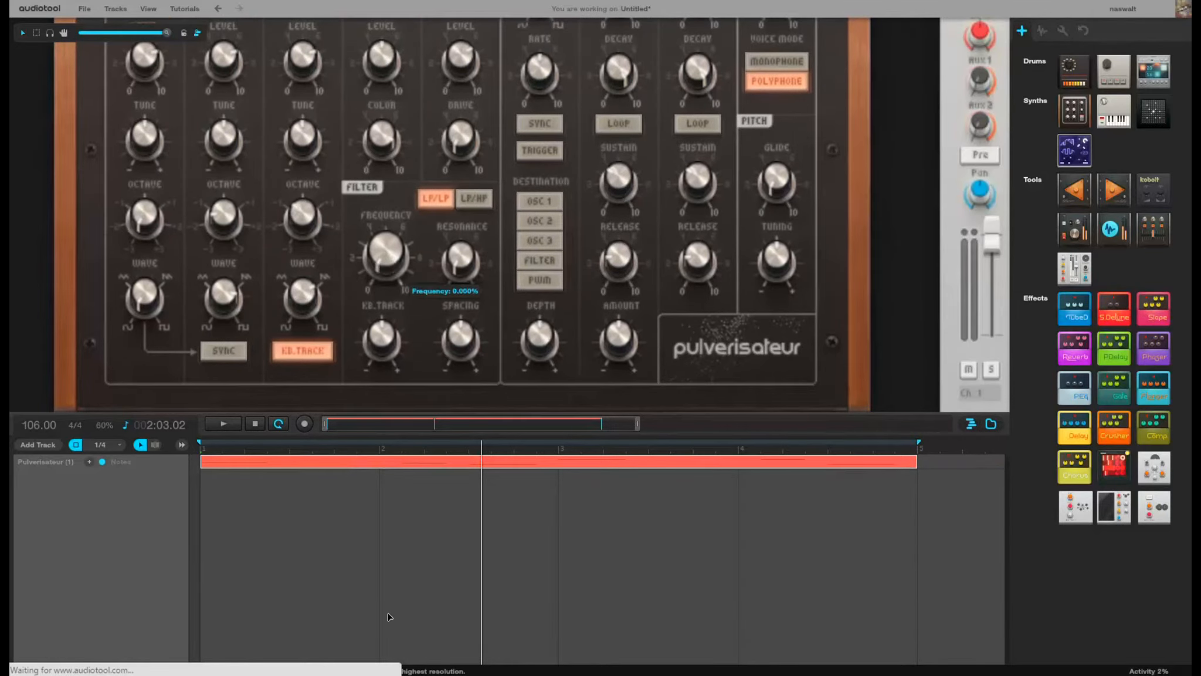
Step: Set the filter resonance to 50%
double_click(466, 265)
type("50")
key("Return")
double_click(467, 265)
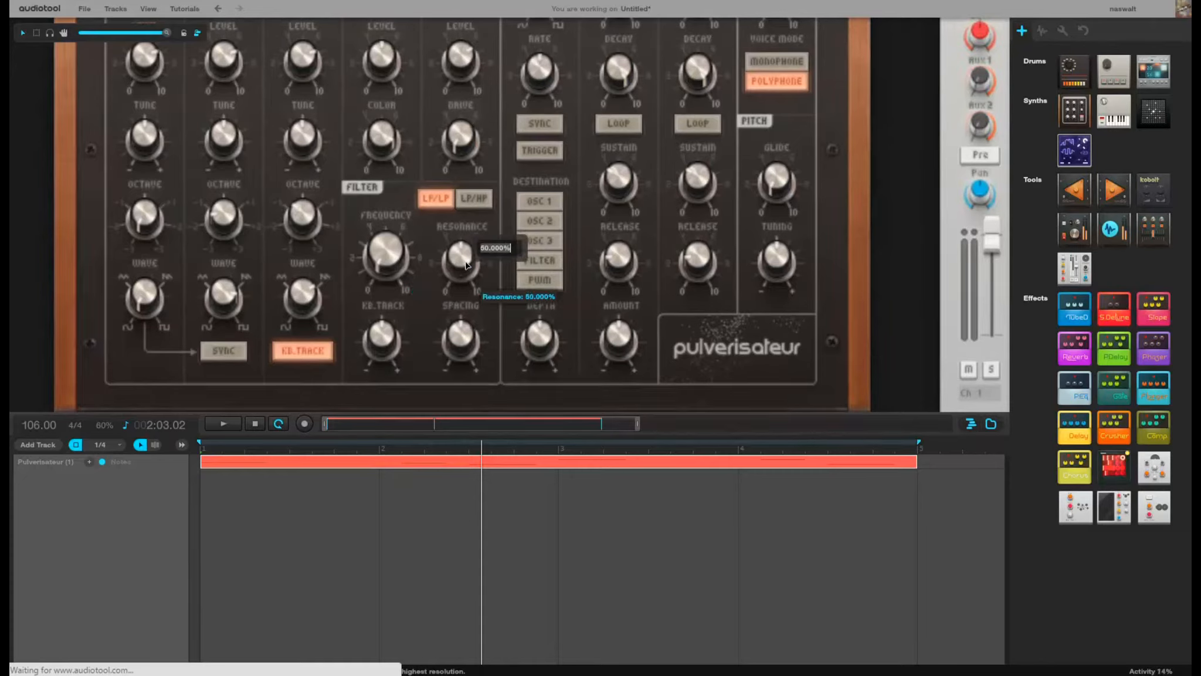
key("Return")
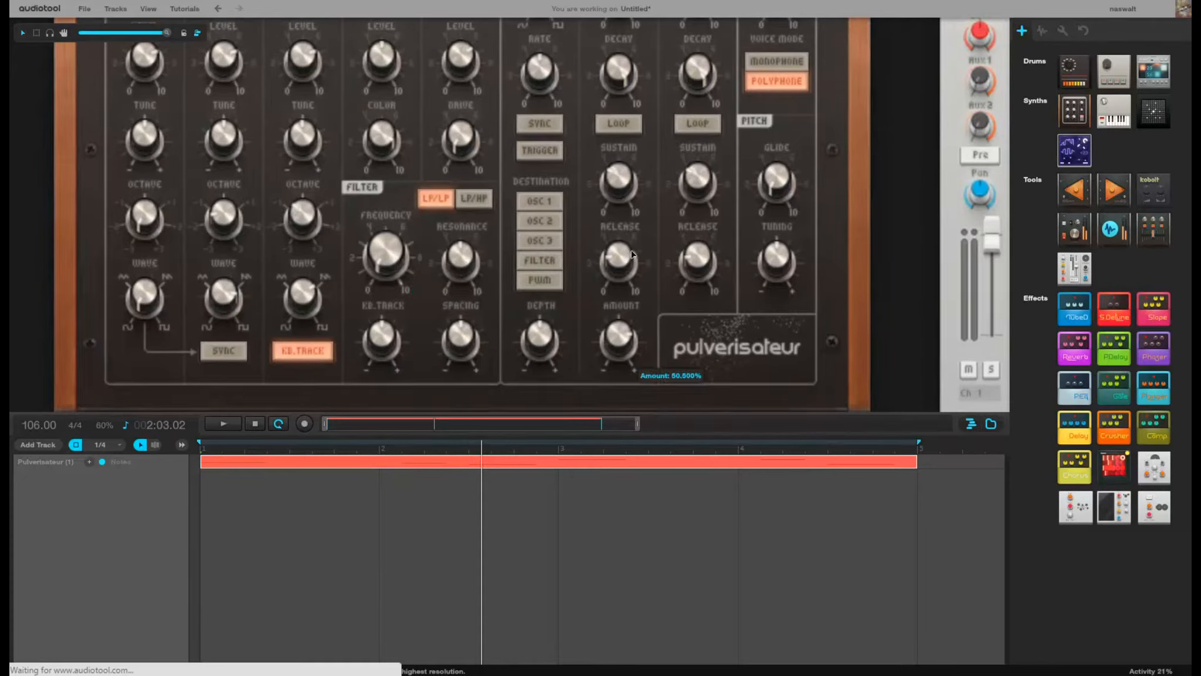
Step: Set the filter envelope's amount to about 50%
left_click_drag(632, 251, 630, 239)
left_click_drag(897, 254, 953, 255)
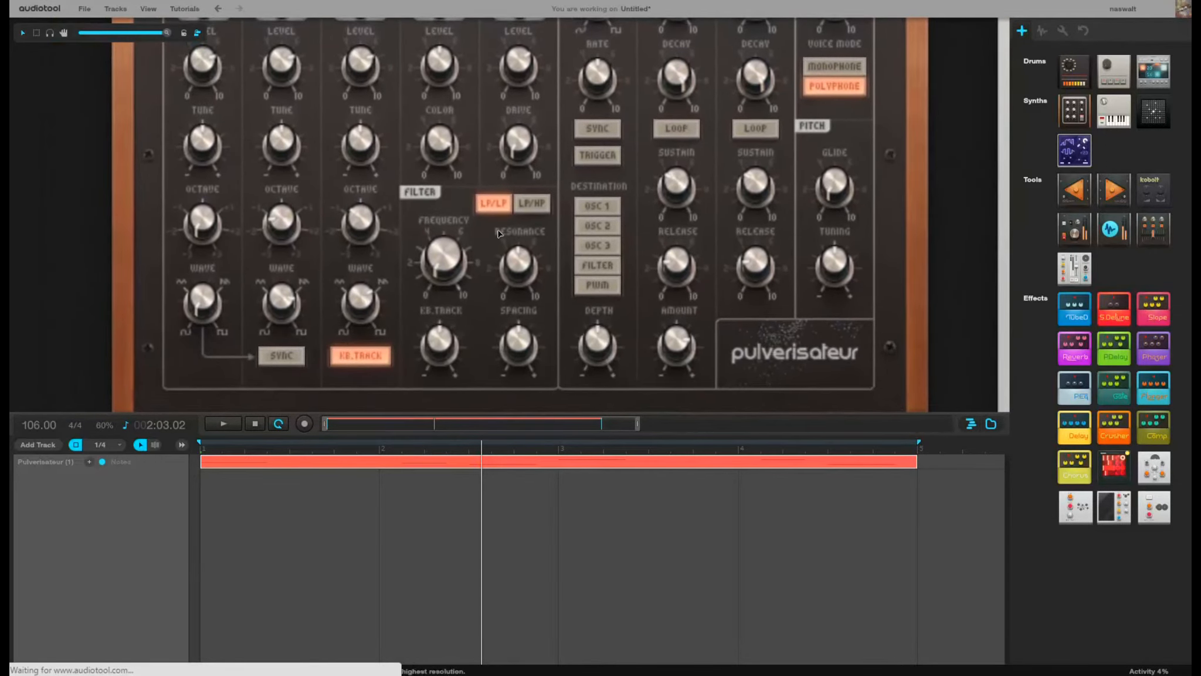
mouse_move(458, 293)
scroll(949, 284, "up", 2)
left_click_drag(949, 284, 885, 245)
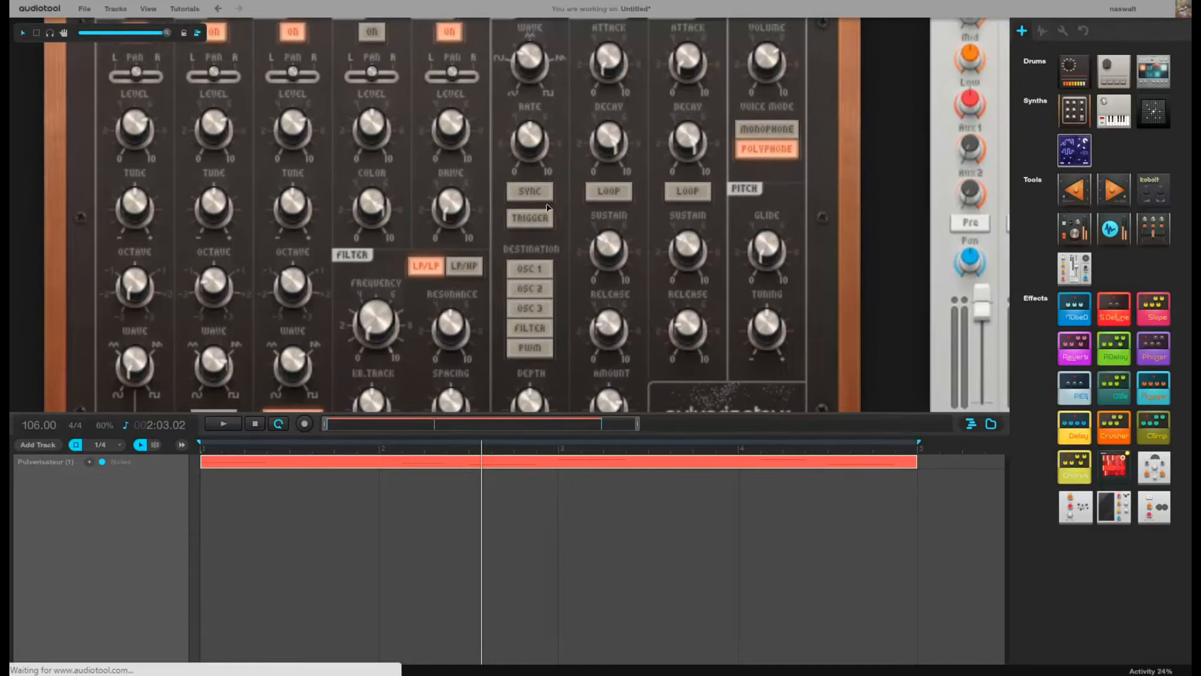
Step: Raise the filter envelope's sustain above 30%
mouse_move(617, 143)
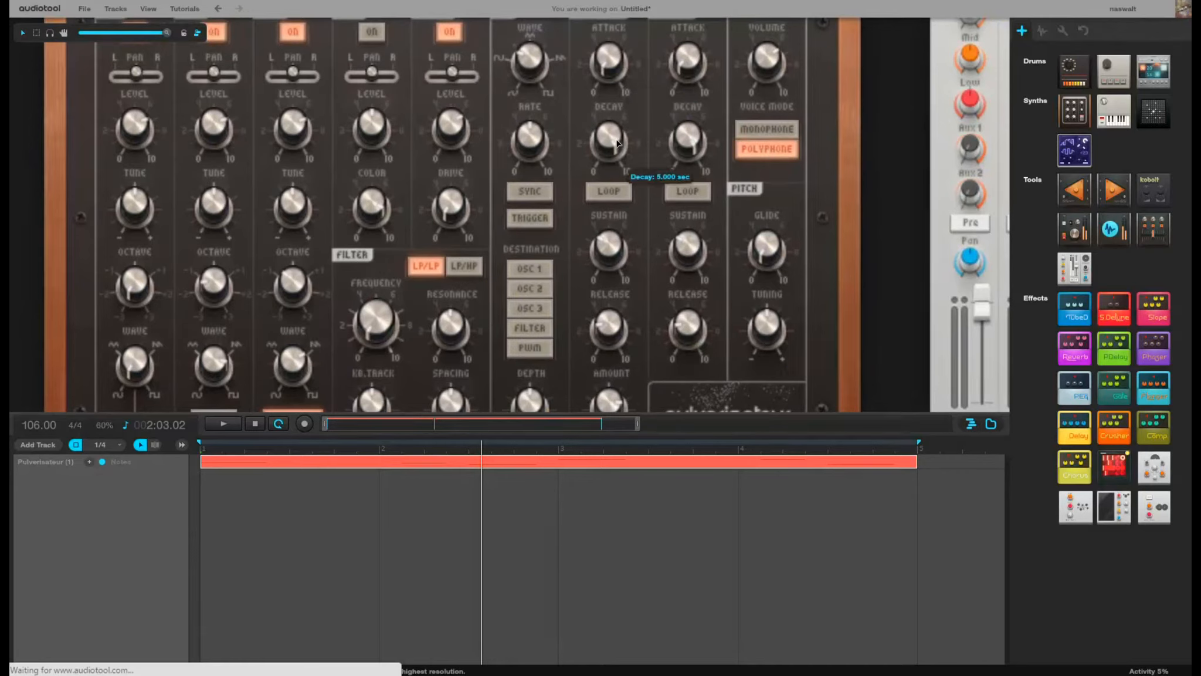
mouse_move(610, 257)
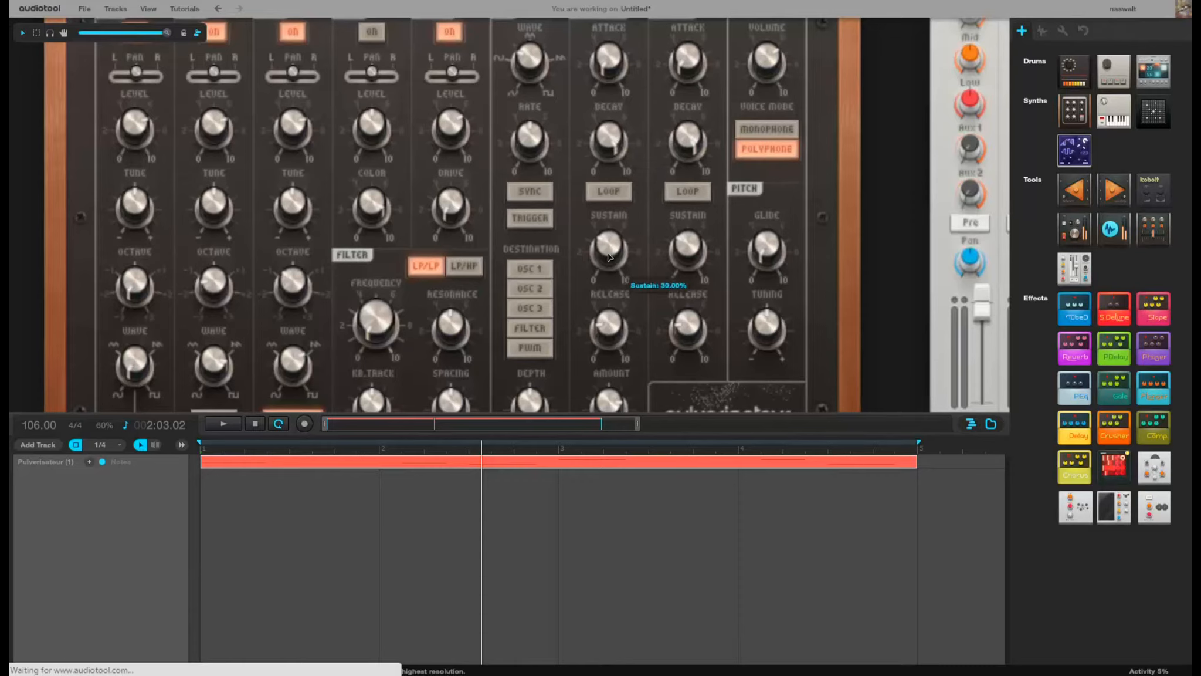
left_click_drag(607, 240, 603, 206)
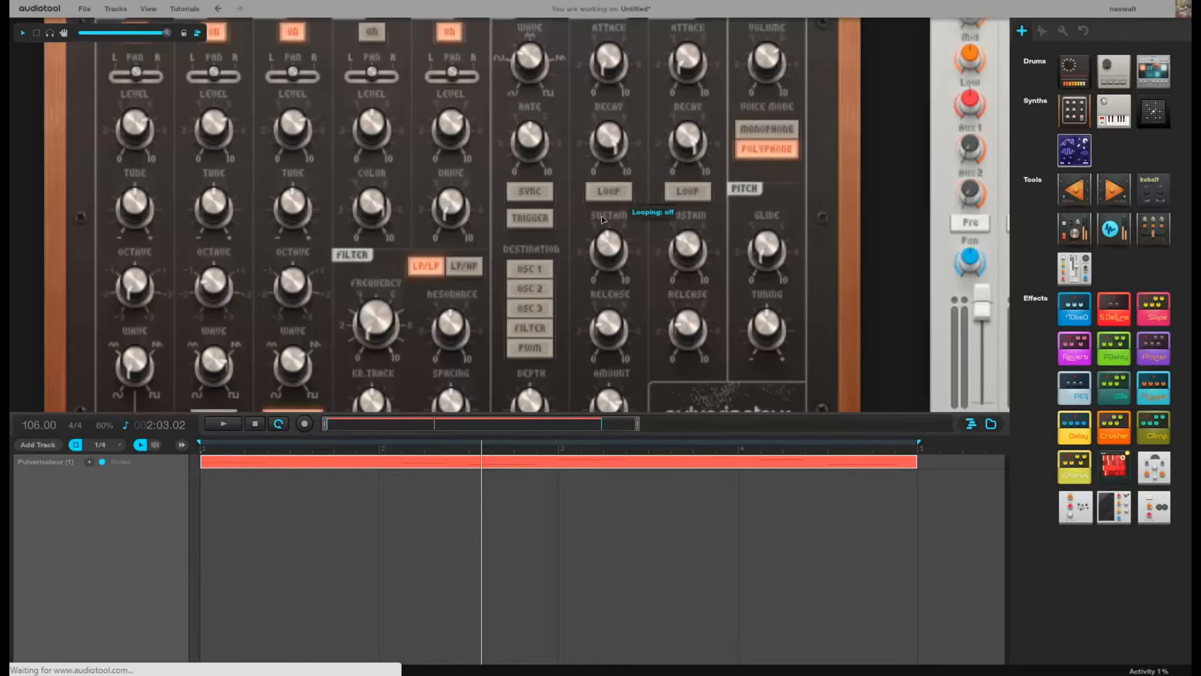
Step: Lower the filter envelope's release below 500 ms
mouse_move(622, 347)
mouse_move(368, 334)
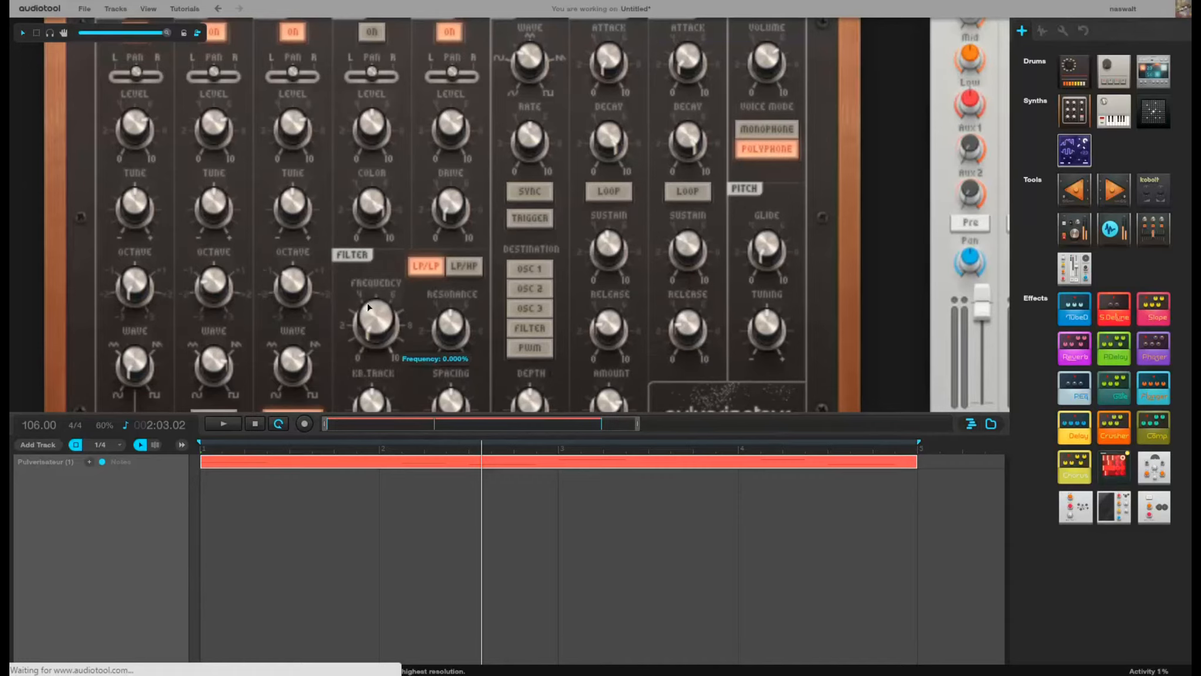
mouse_move(606, 326)
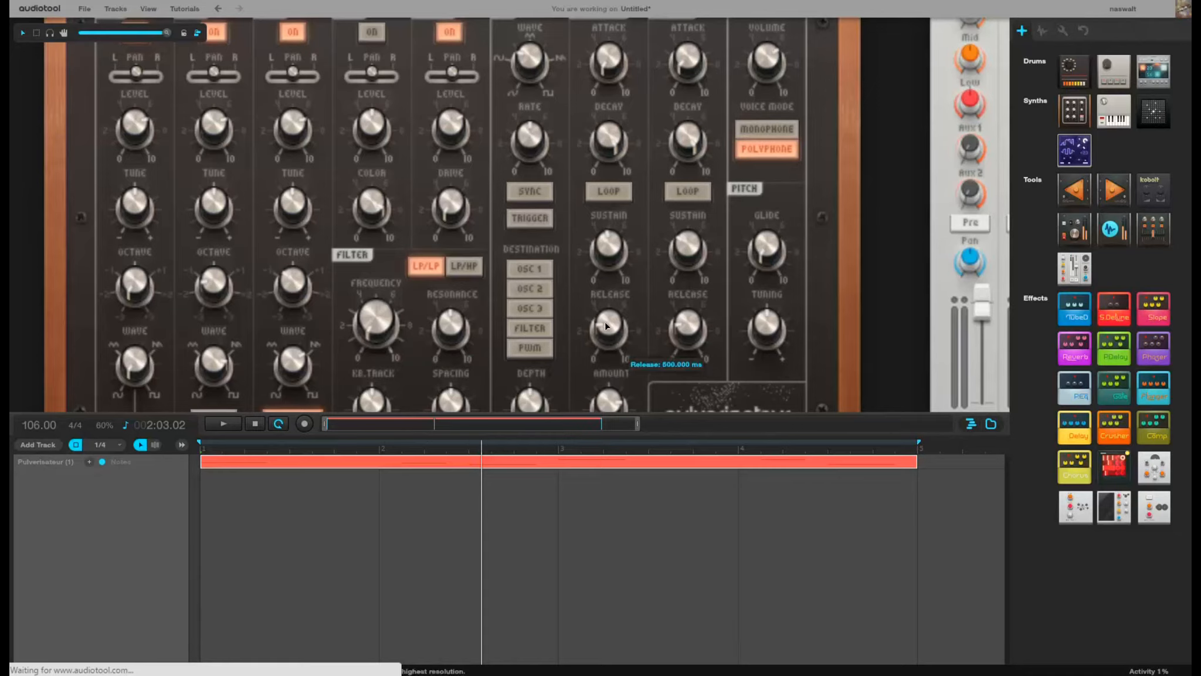
mouse_move(606, 326)
left_mouse_down()
mouse_move(612, 356)
mouse_move(605, 339)
left_mouse_up()
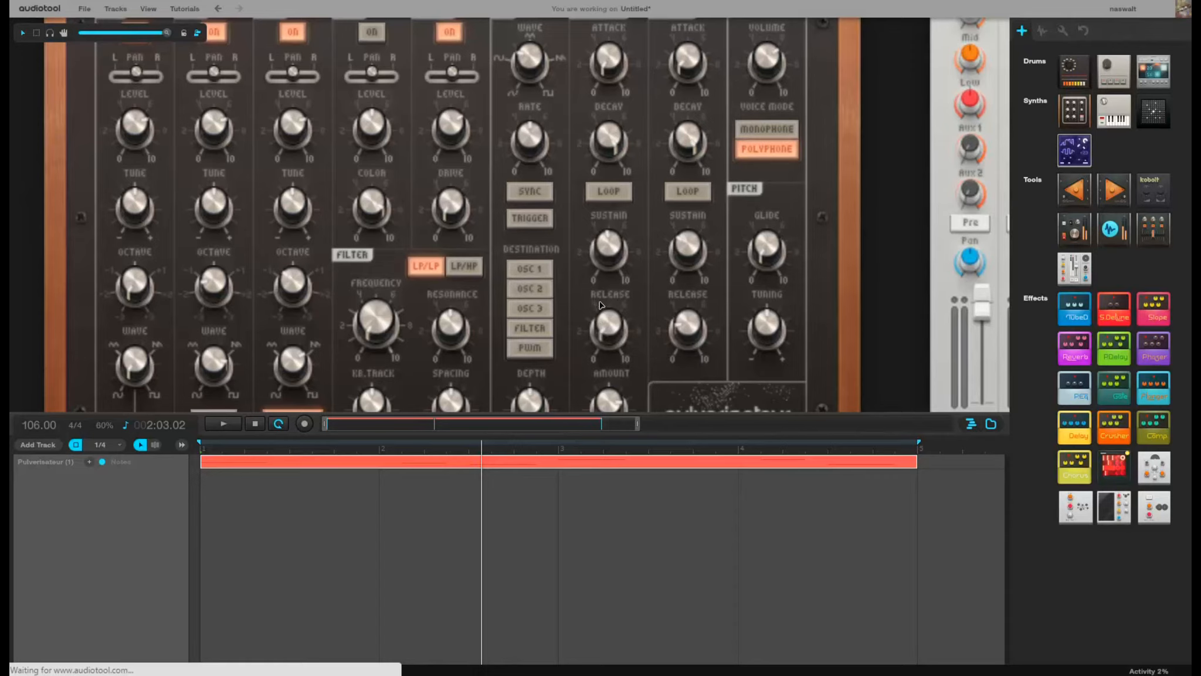
Step: Check the amp envelope's attack, sustain and release, and route the LFO to PWM
mouse_move(680, 60)
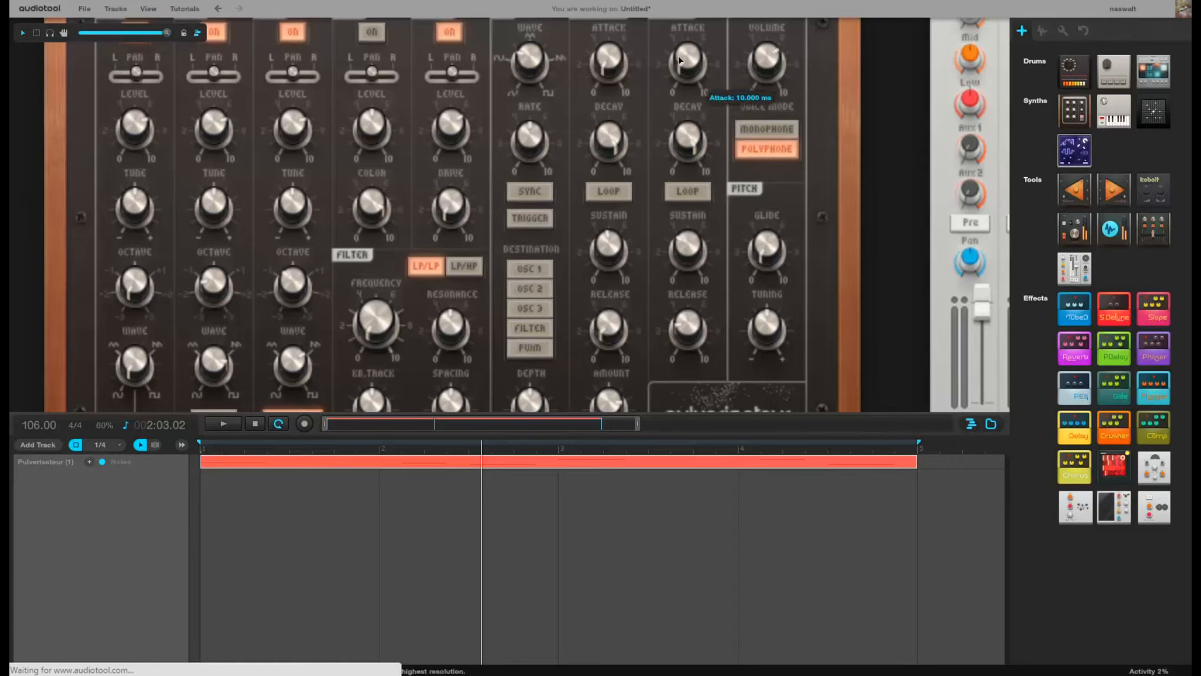
mouse_move(694, 334)
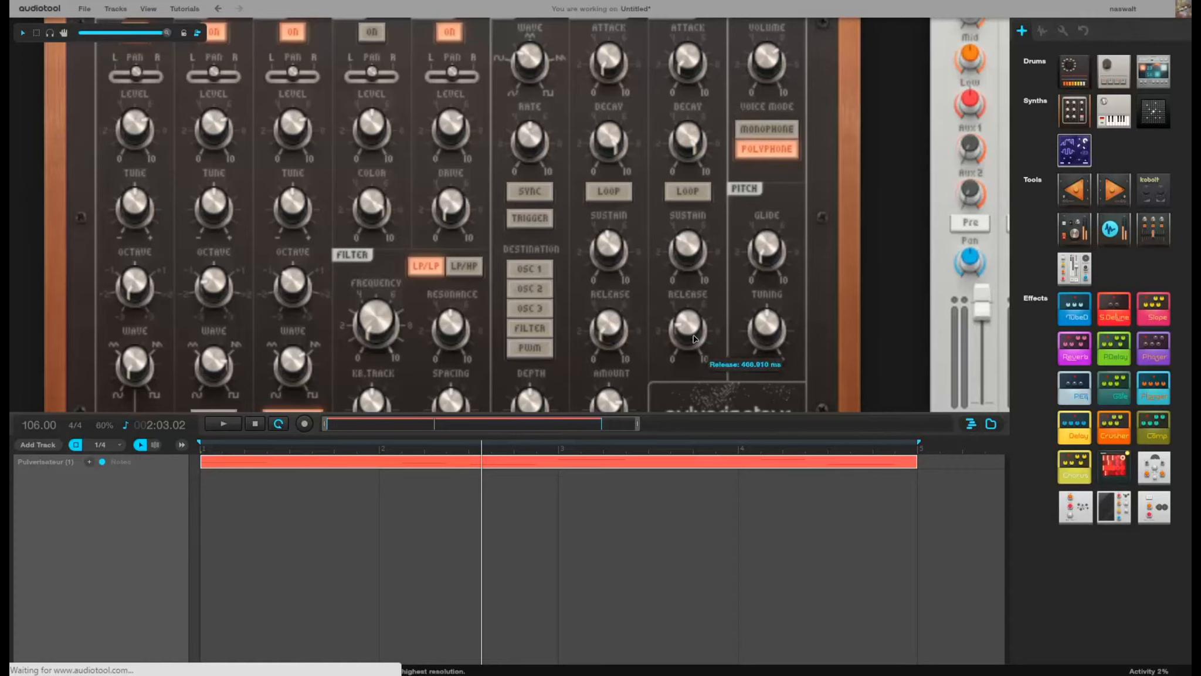
mouse_move(688, 247)
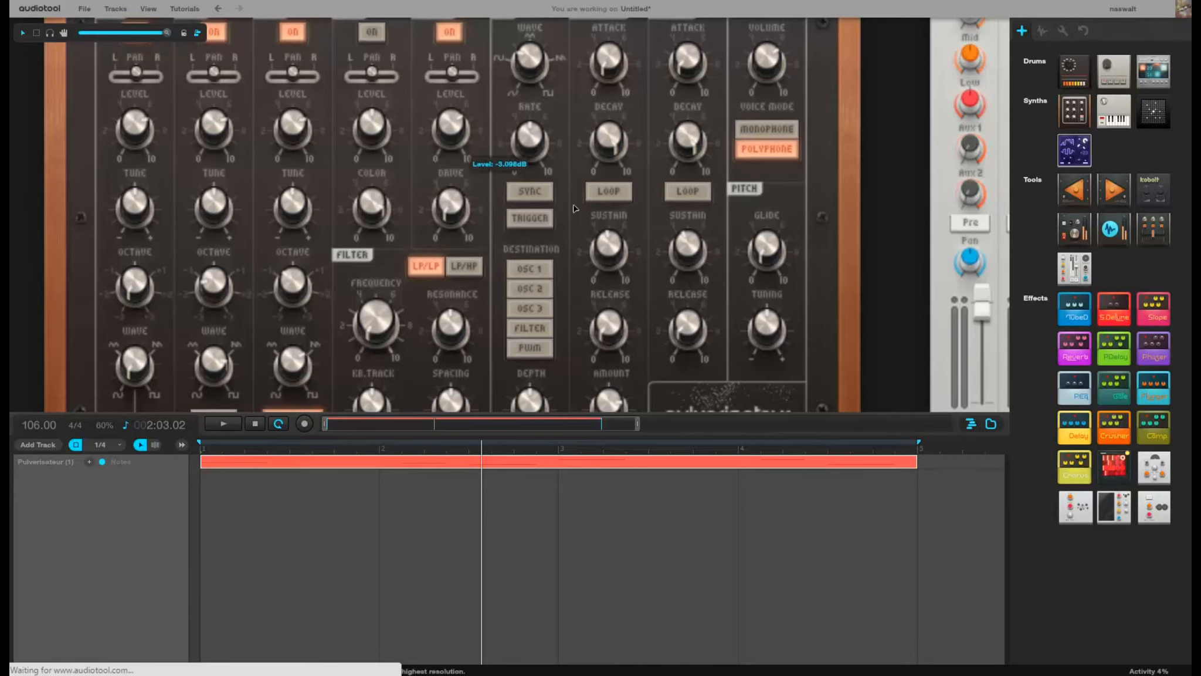
left_click_drag(8, 130, 106, 122)
left_click_drag(168, 33, 149, 33)
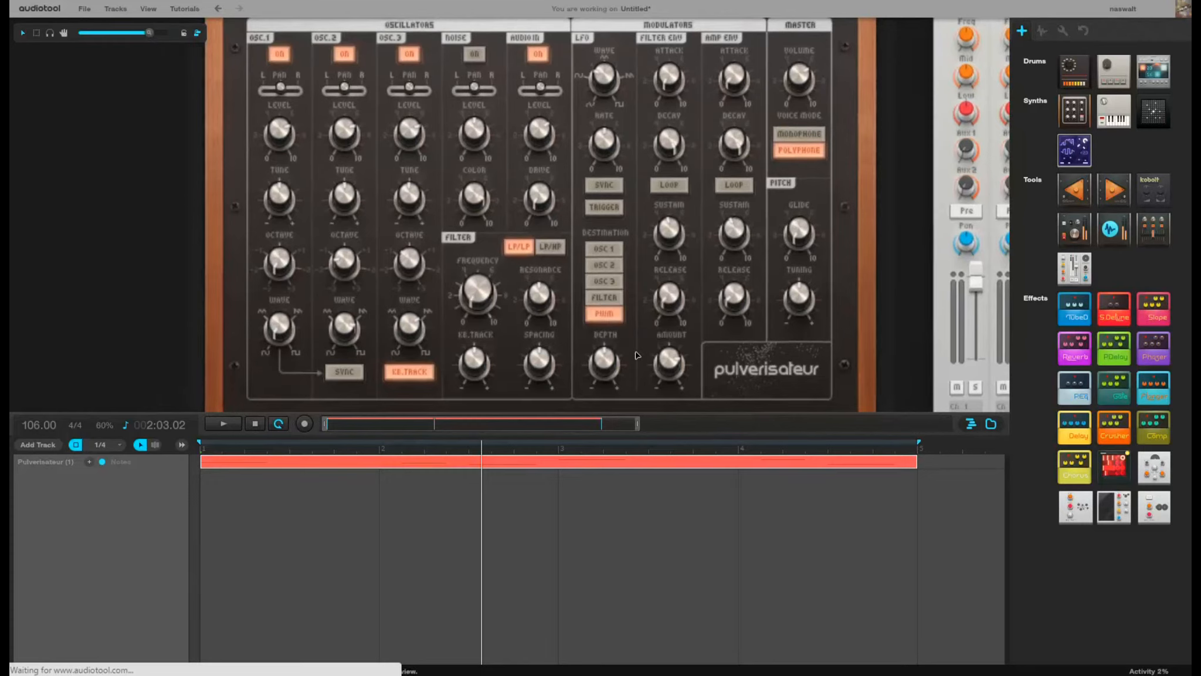
left_click(605, 185)
left_click(604, 207)
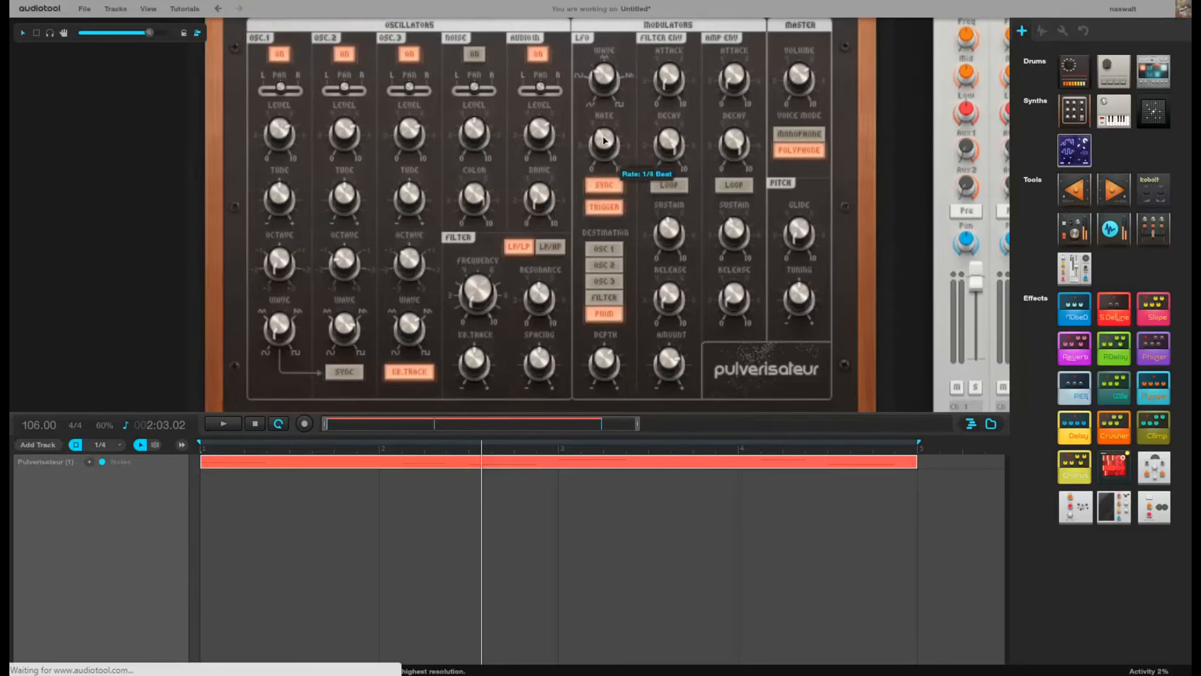
left_click(604, 185)
left_click(605, 207)
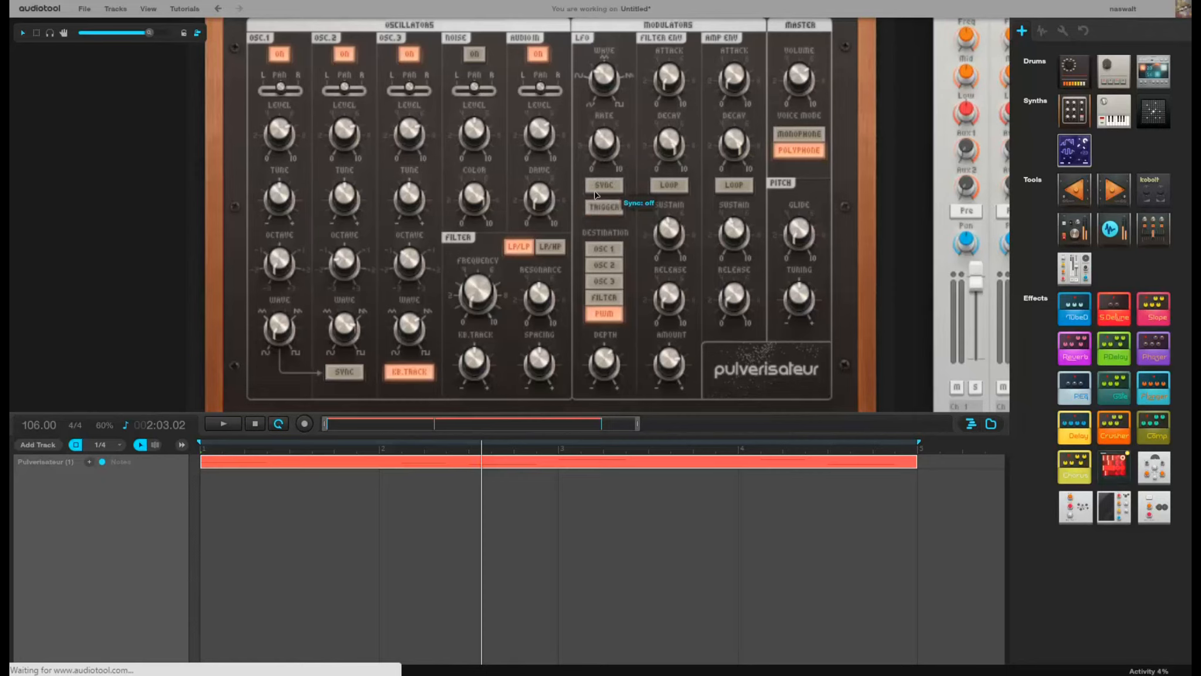
Step: Add a Stereo Detune effect above the Pulverisateur
mouse_move(611, 78)
left_click_drag(910, 54, 498, 166)
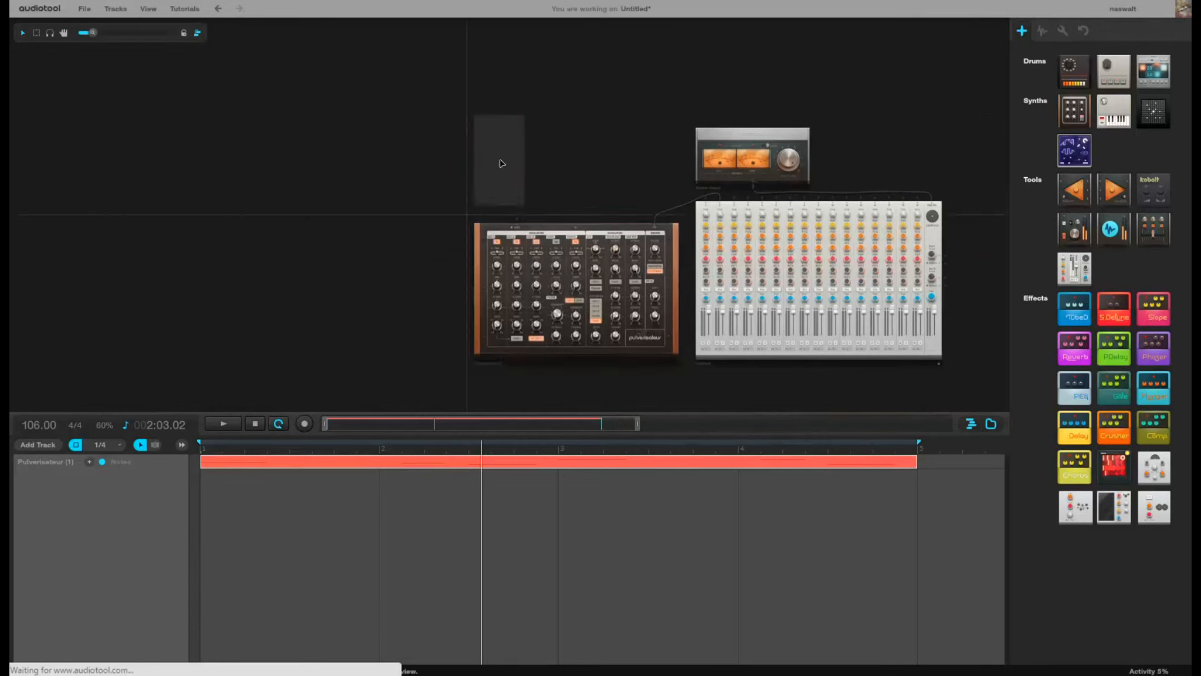
double_click(500, 160)
Step: Adjust the Stereo Detune's tune and connect the Pulverisateur's output to the effect's input
mouse_move(495, 109)
left_mouse_down()
mouse_move(494, 89)
mouse_move(496, 104)
left_mouse_up()
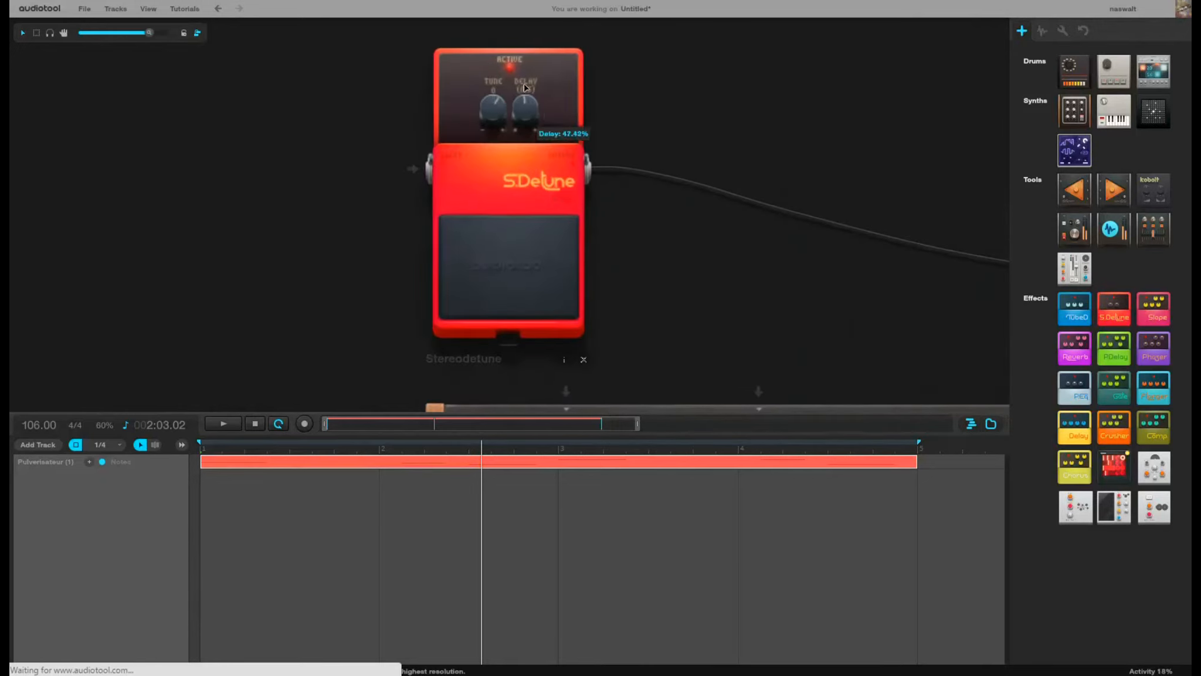
left_click_drag(669, 236, 376, 142)
left_click_drag(728, 301, 312, 76)
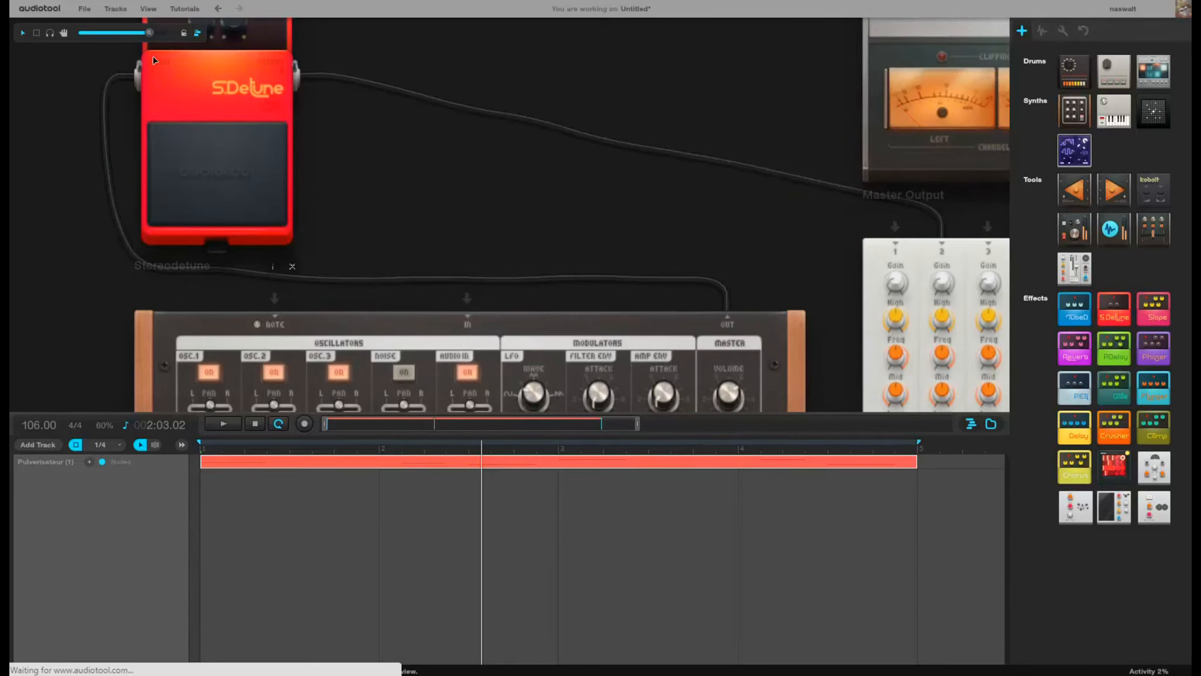
Step: Play the pattern through the Stereo Detune to hear the synth sound and stop playback
left_click_drag(151, 35, 123, 32)
left_click_drag(234, 303, 266, 224)
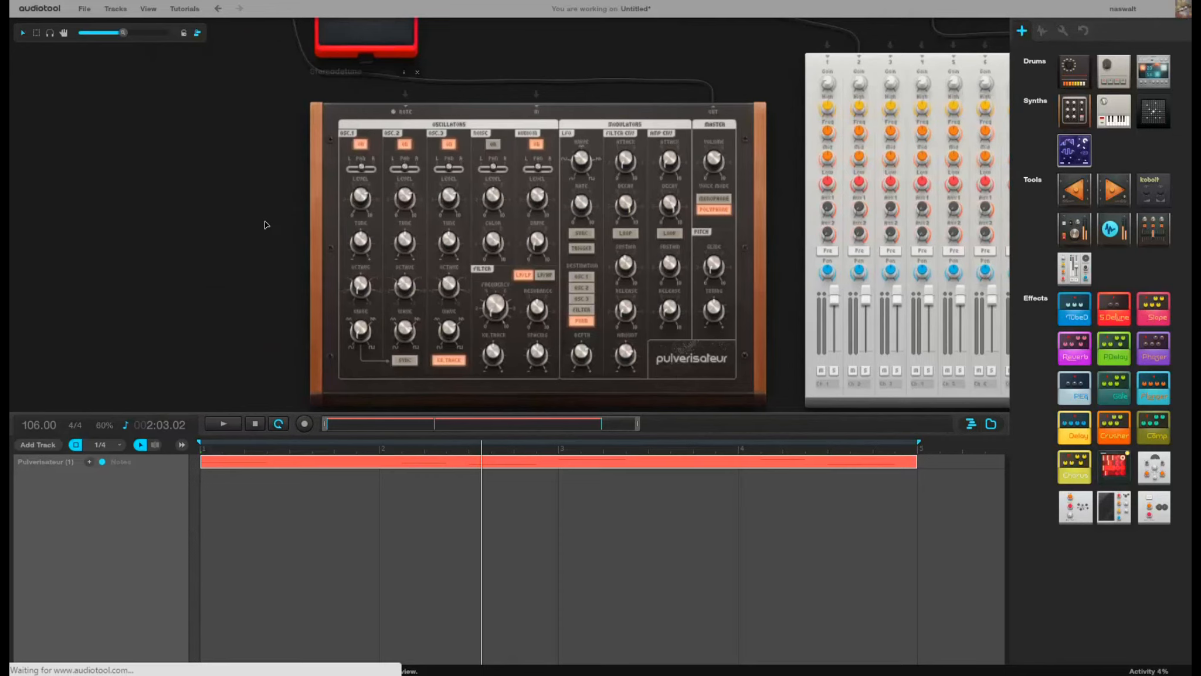
key("space")
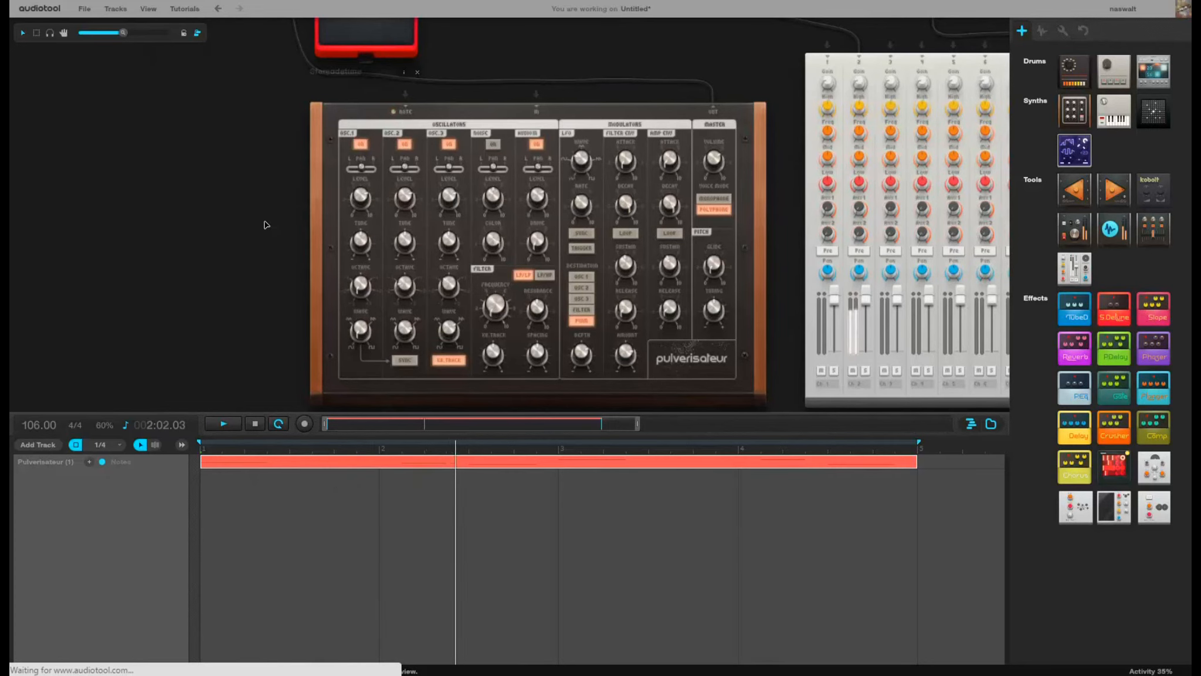
left_click_drag(259, 210, 261, 149)
left_click_drag(125, 34, 148, 34)
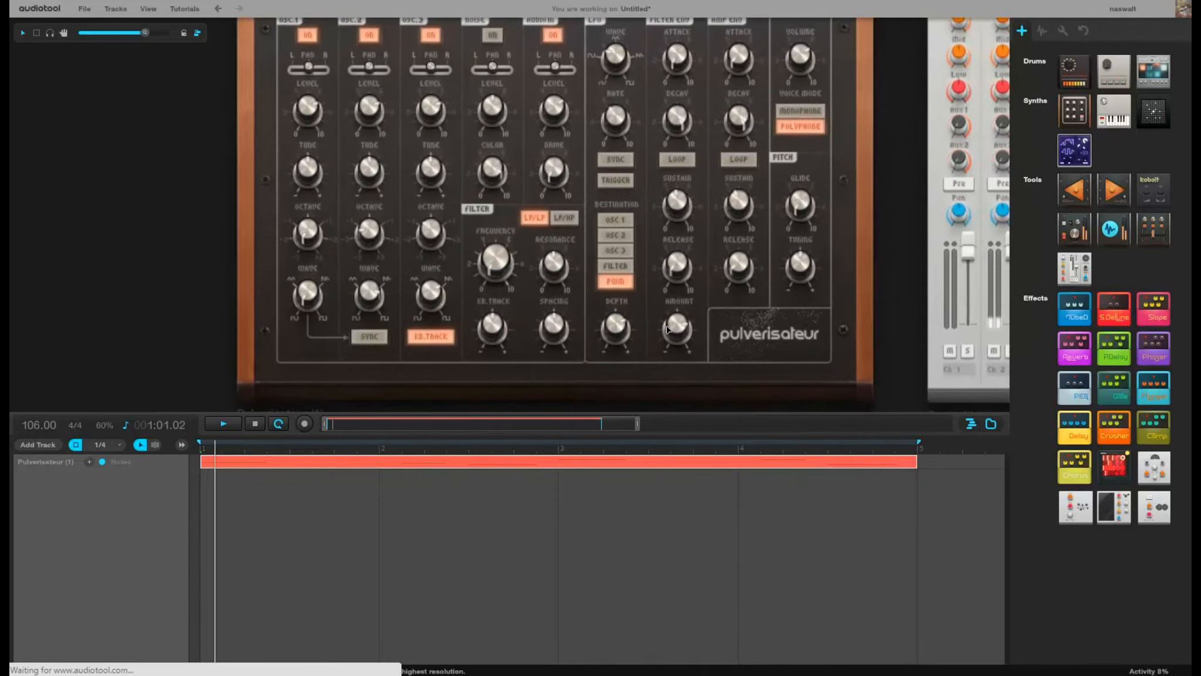
left_click(260, 423)
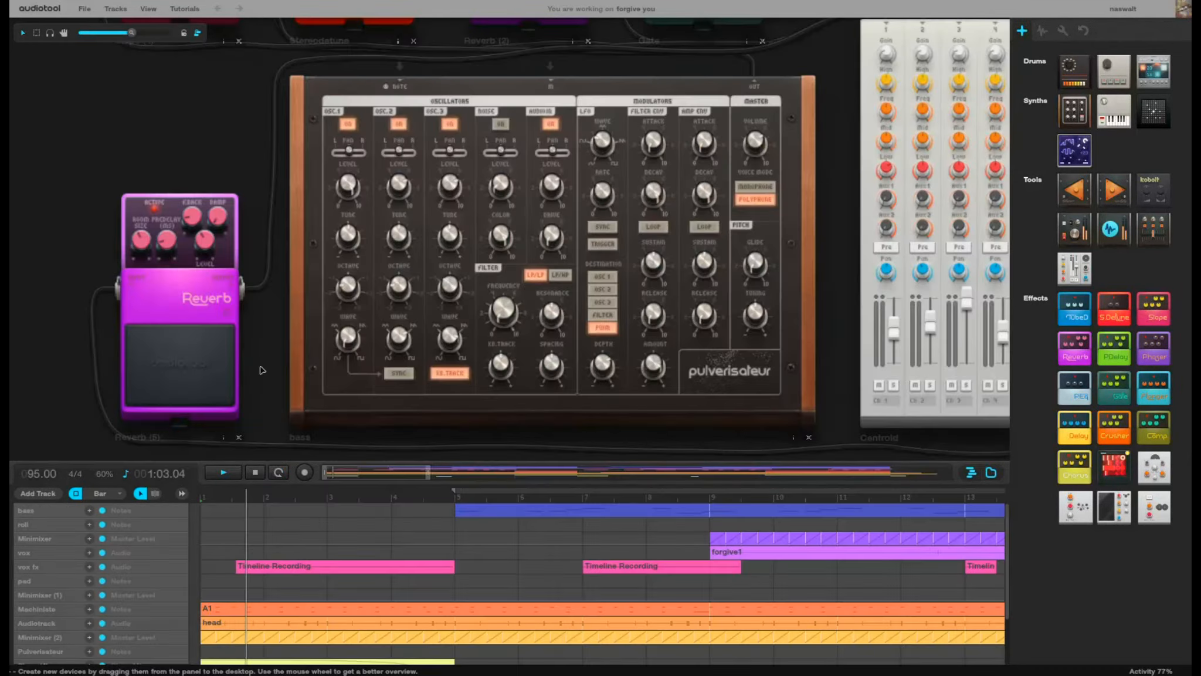
Step: Examine the bass Pulverisateur in the "forgive you" project: oscillator waveforms, octaves, tuning and levels, filter frequency, LFO rate and filter envelope
mouse_move(347, 345)
mouse_move(399, 341)
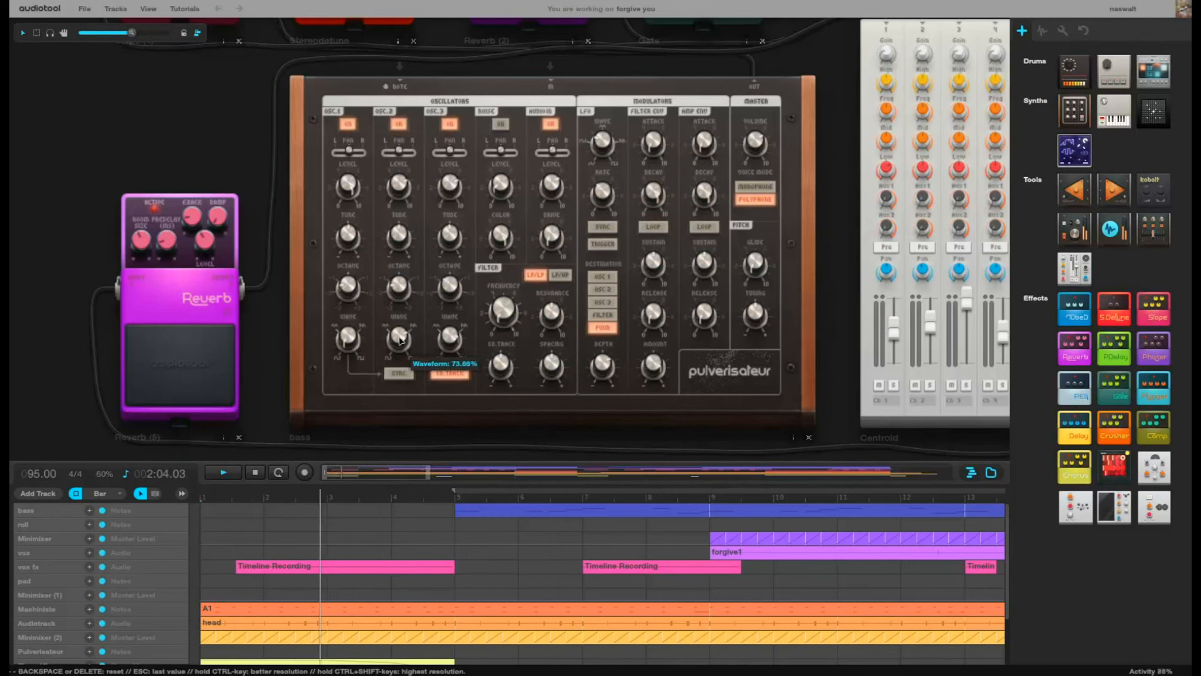
mouse_move(449, 336)
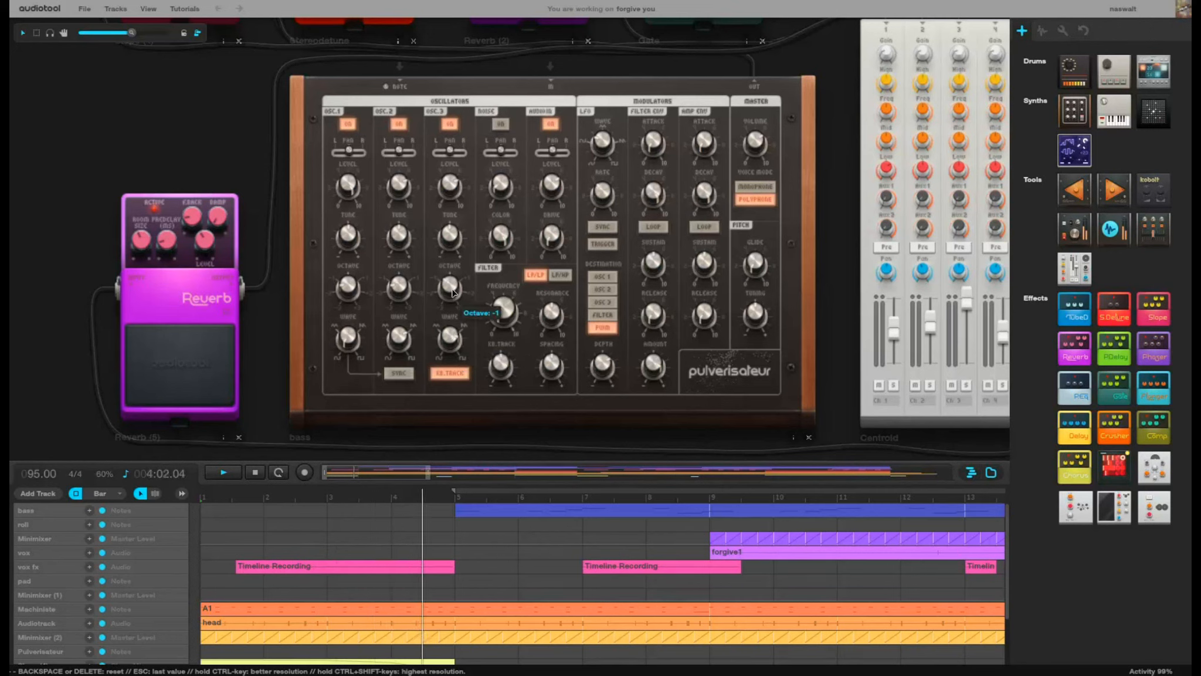
mouse_move(404, 288)
mouse_move(350, 278)
mouse_move(403, 238)
mouse_move(444, 245)
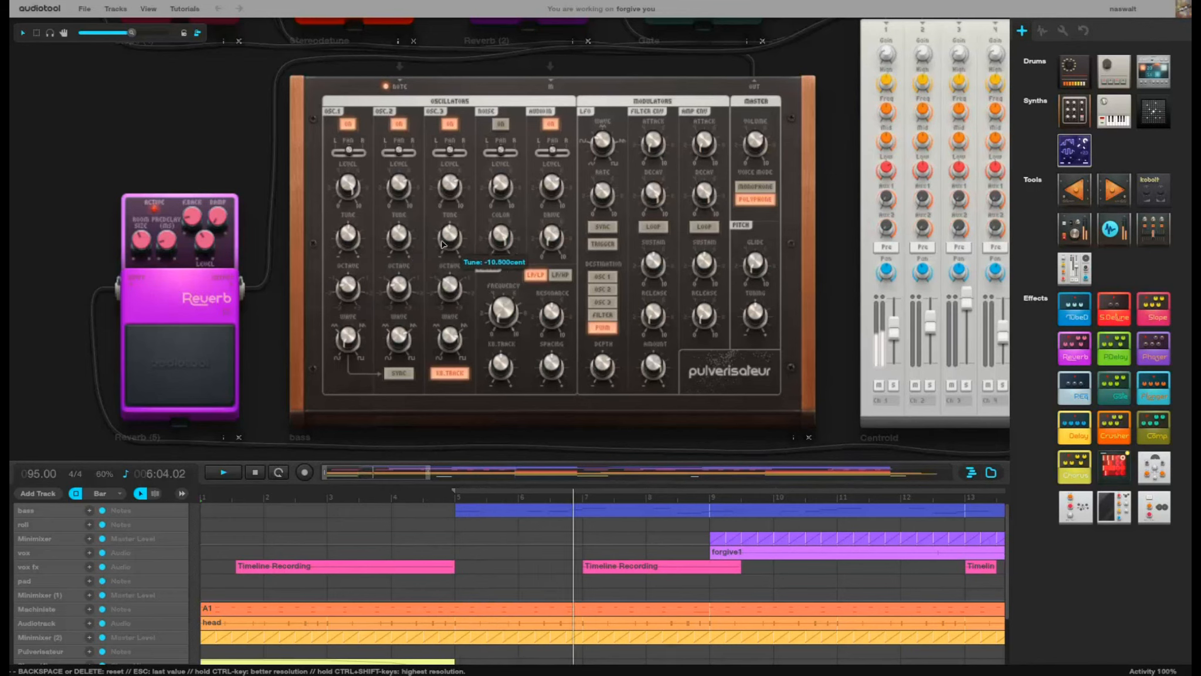
mouse_move(406, 187)
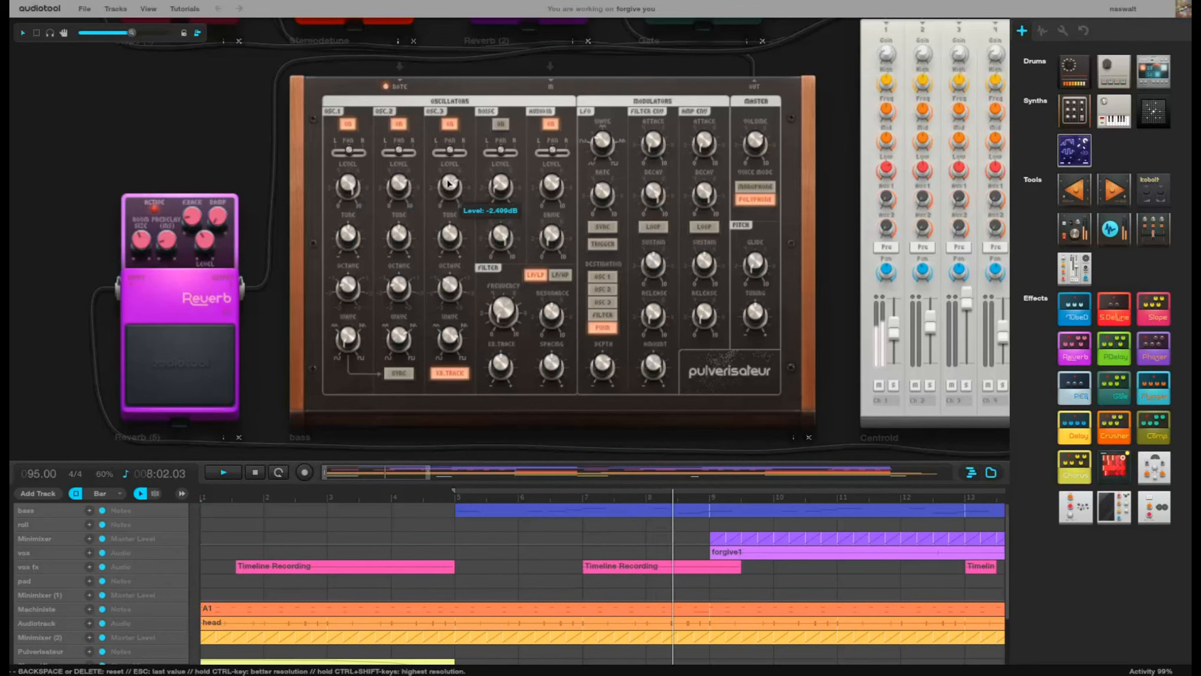
mouse_move(509, 306)
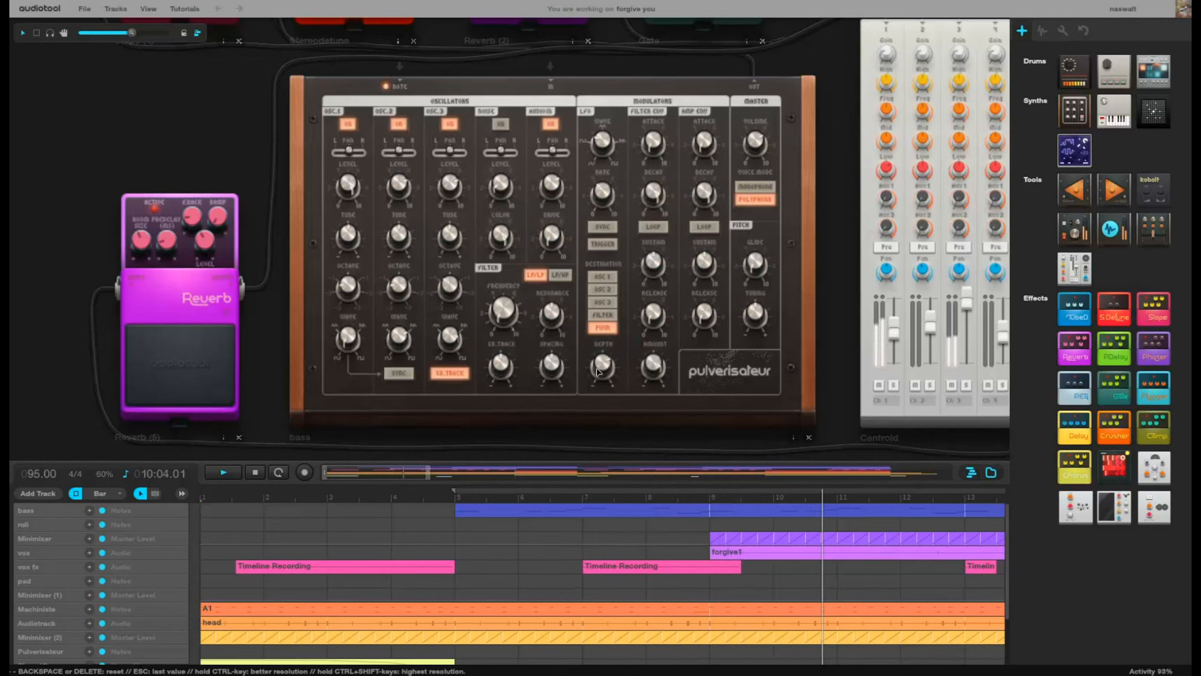
mouse_move(598, 195)
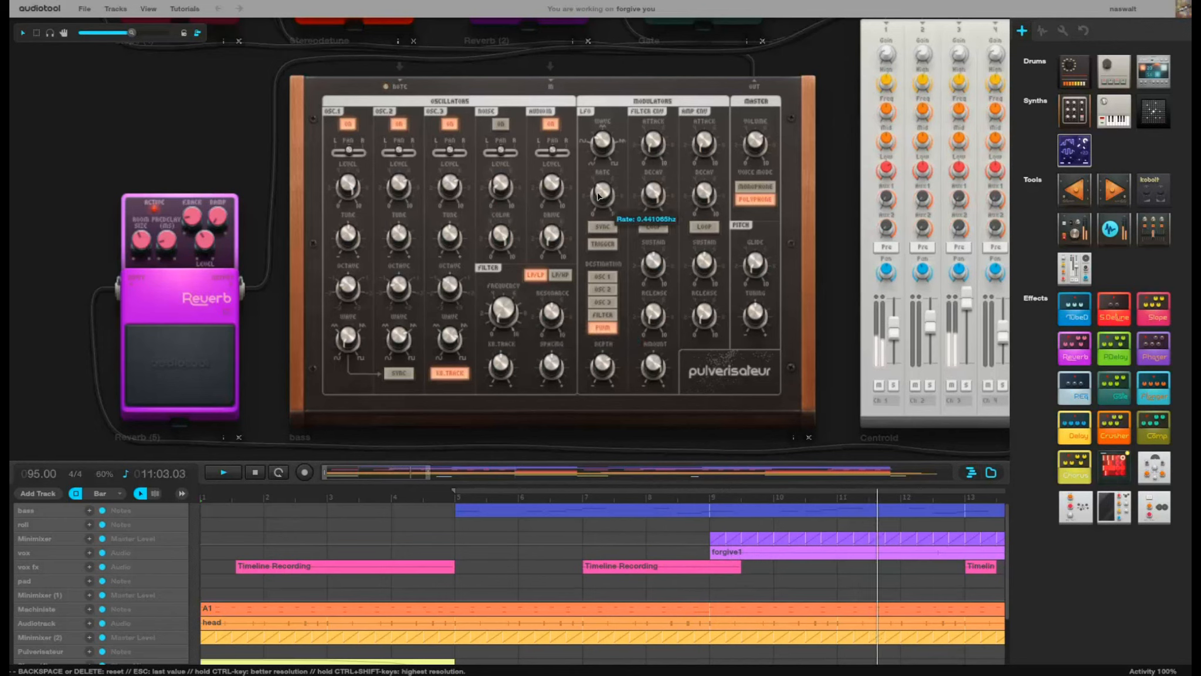
mouse_move(660, 197)
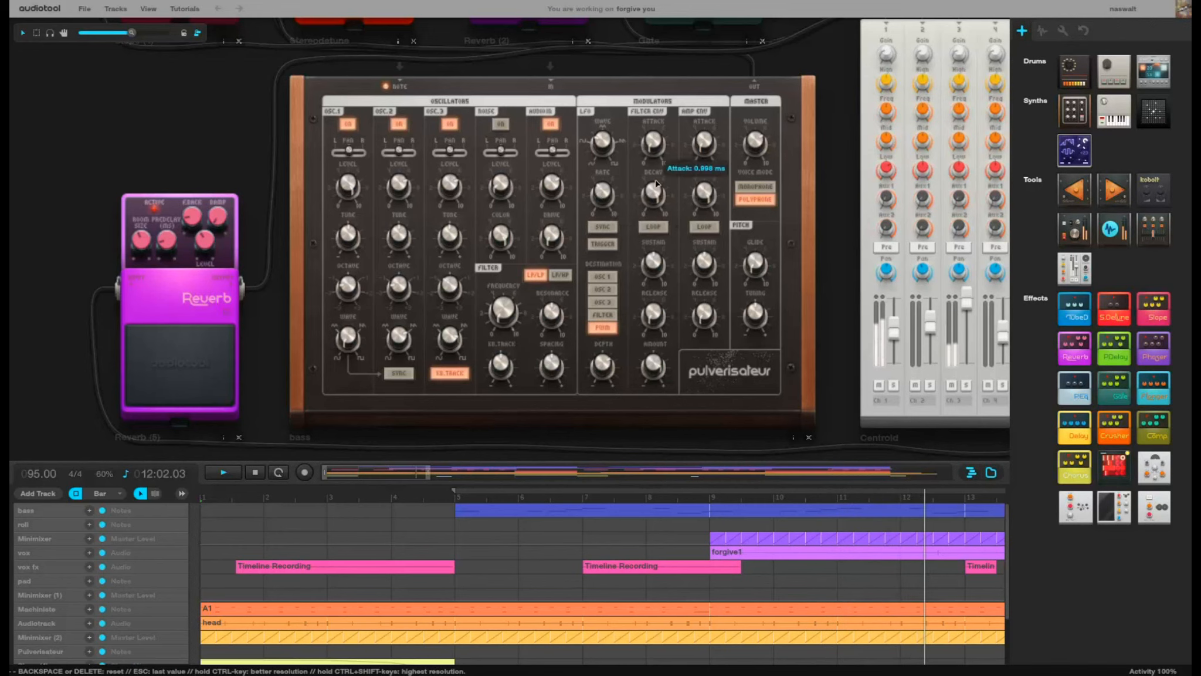